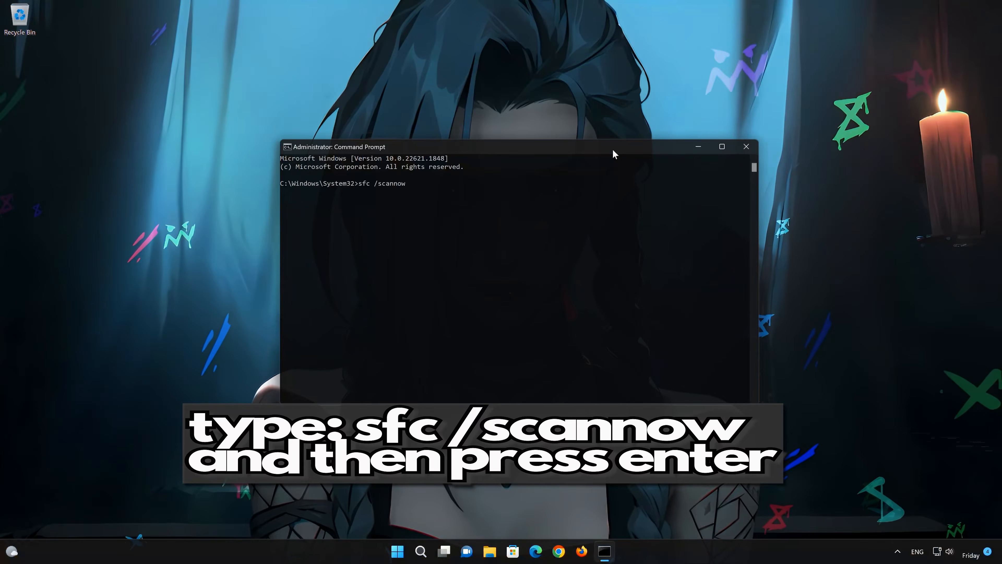
- Run the sfc /scannow system file check in the elevated Command Prompt and close the session with the exit command
key(Return)
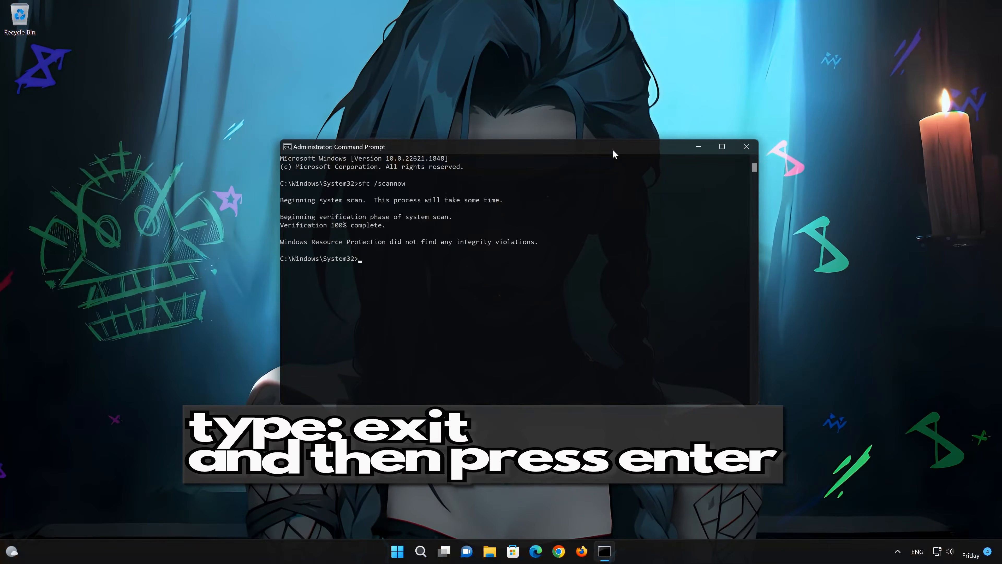
text(exit)
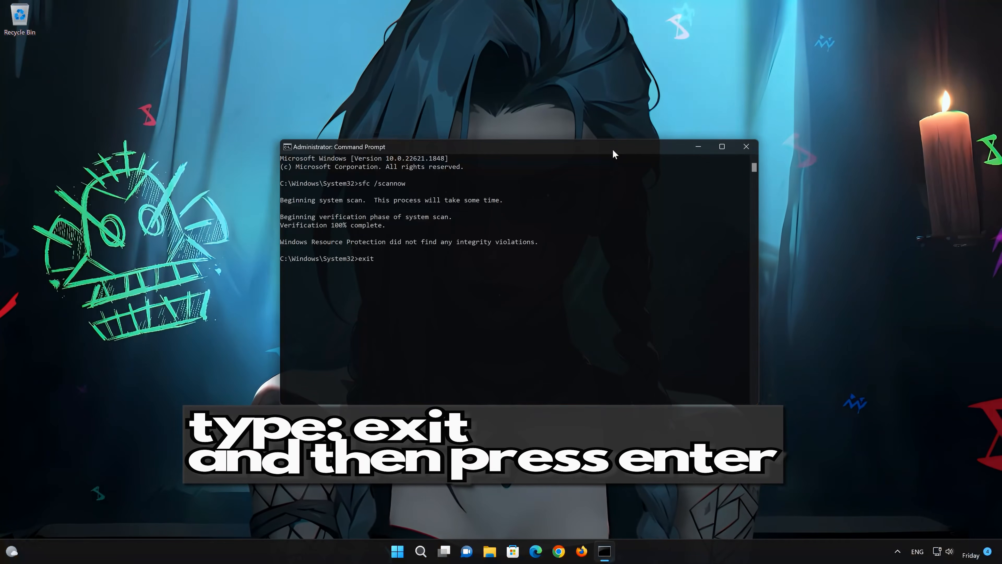
key(Return)
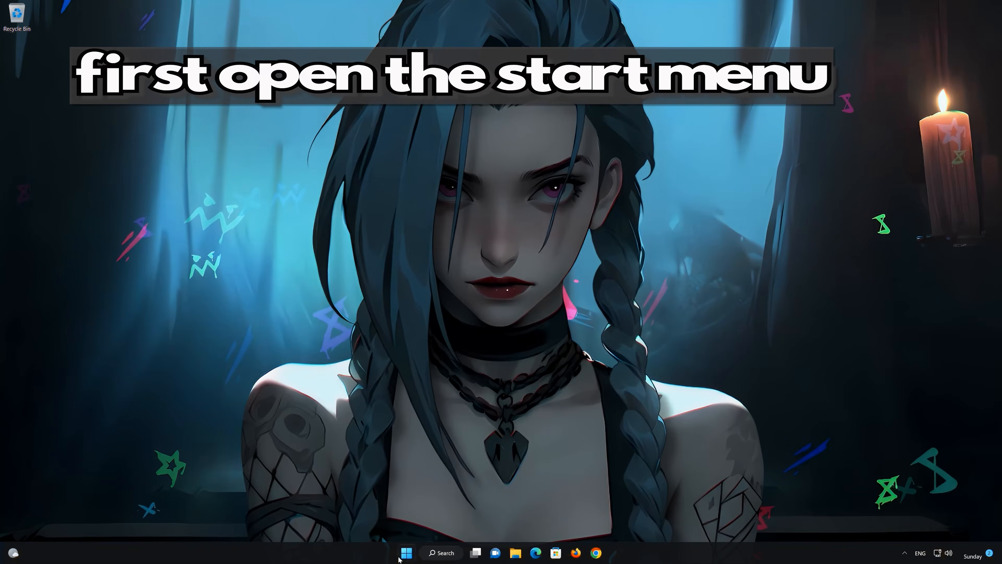
- Run the Windows Update troubleshooter from Other troubleshooters in the System troubleshooting section of Windows Settings
click(400, 557)
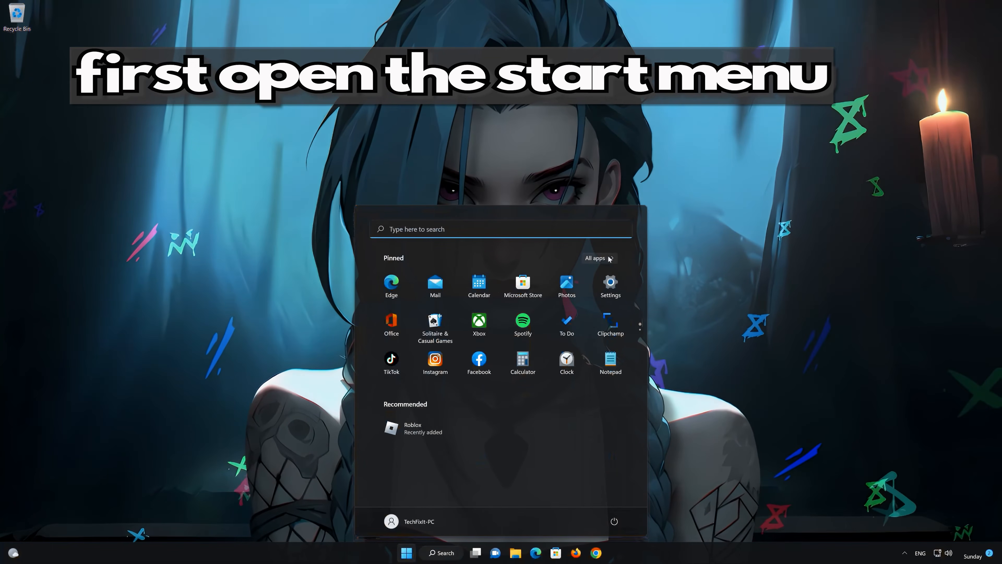
click(611, 294)
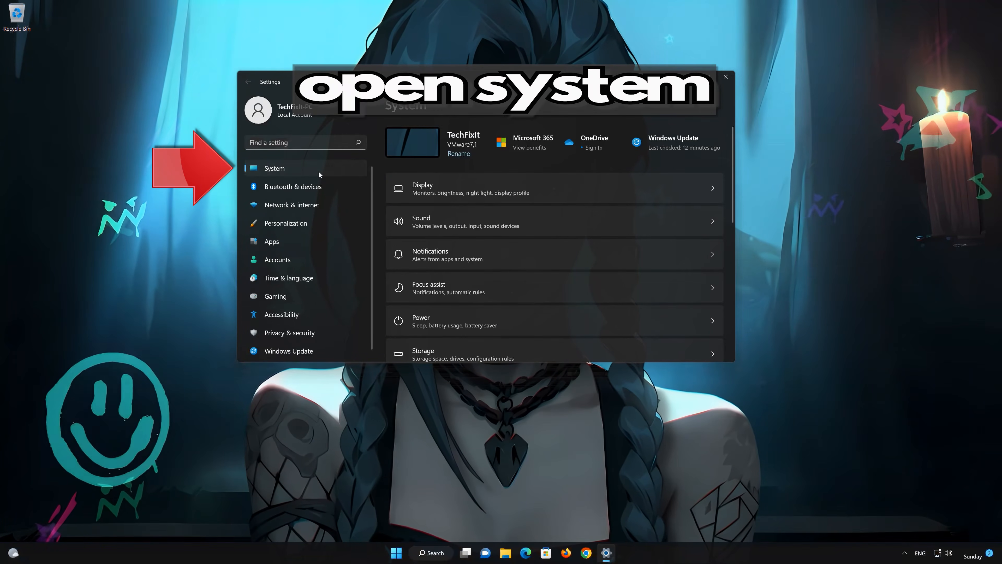
scroll(458, 218, down, 5)
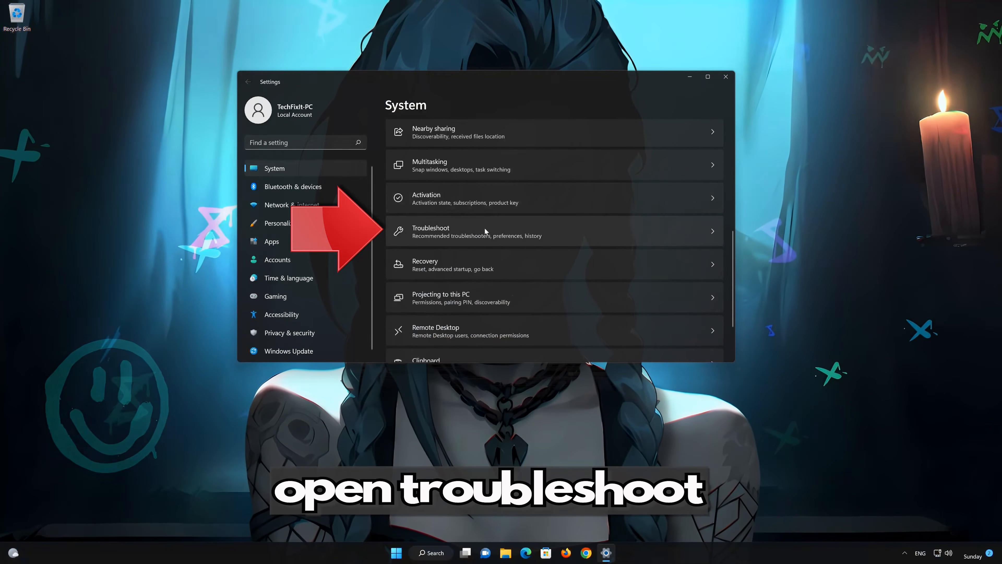
click(520, 228)
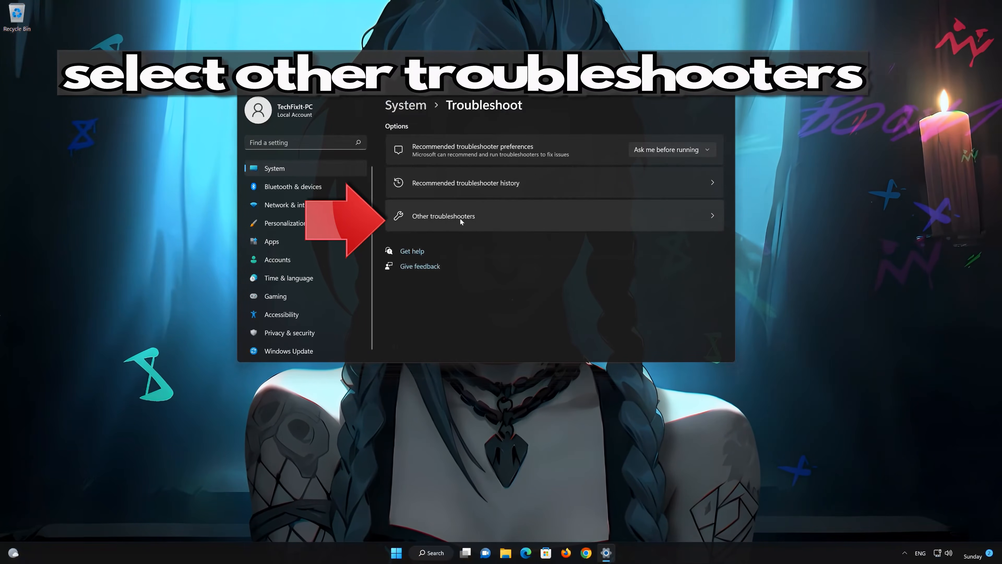
click(525, 222)
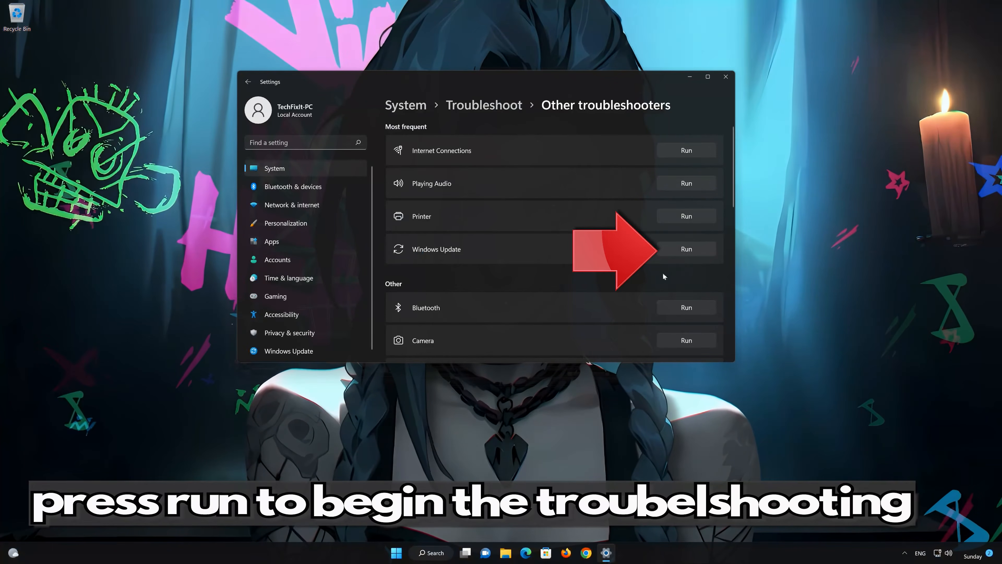
click(695, 250)
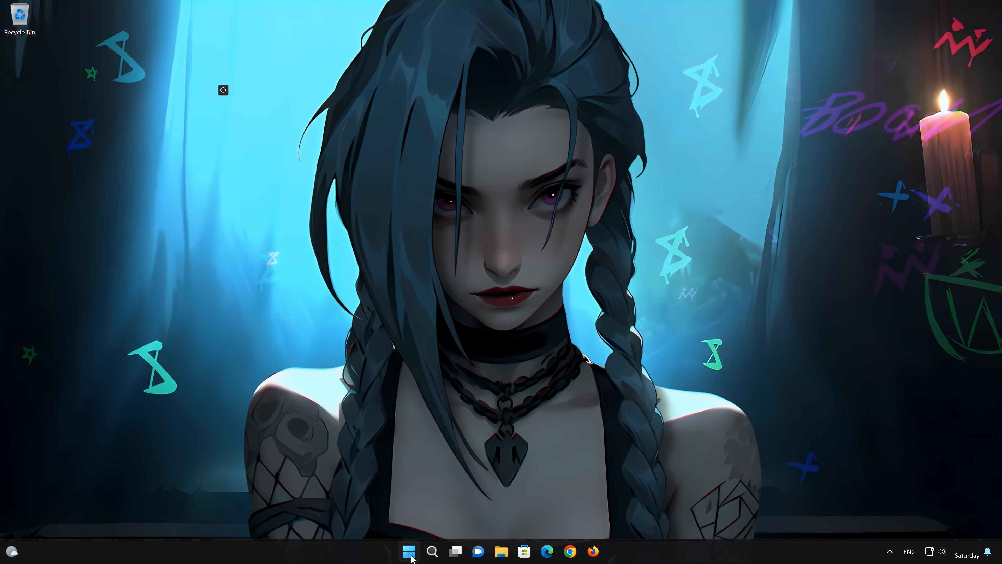
- Open Windows Settings and go to the Other troubleshooters page under System, Troubleshoot
click(409, 552)
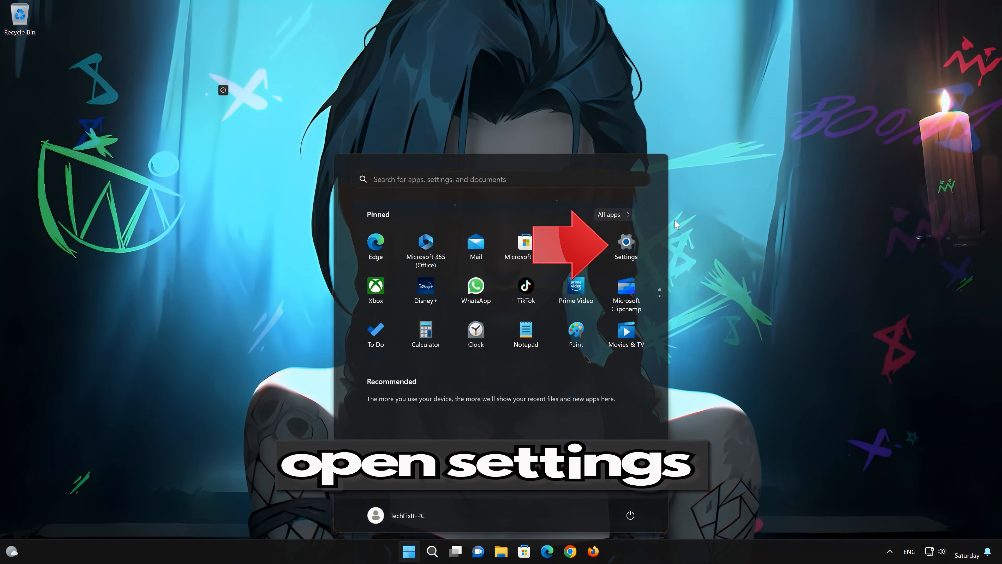
click(631, 247)
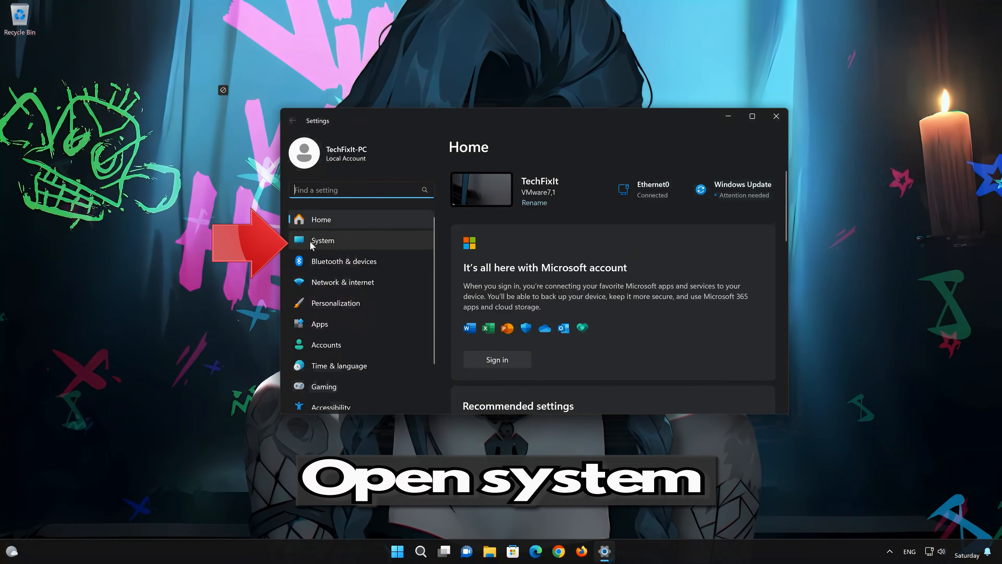
click(356, 244)
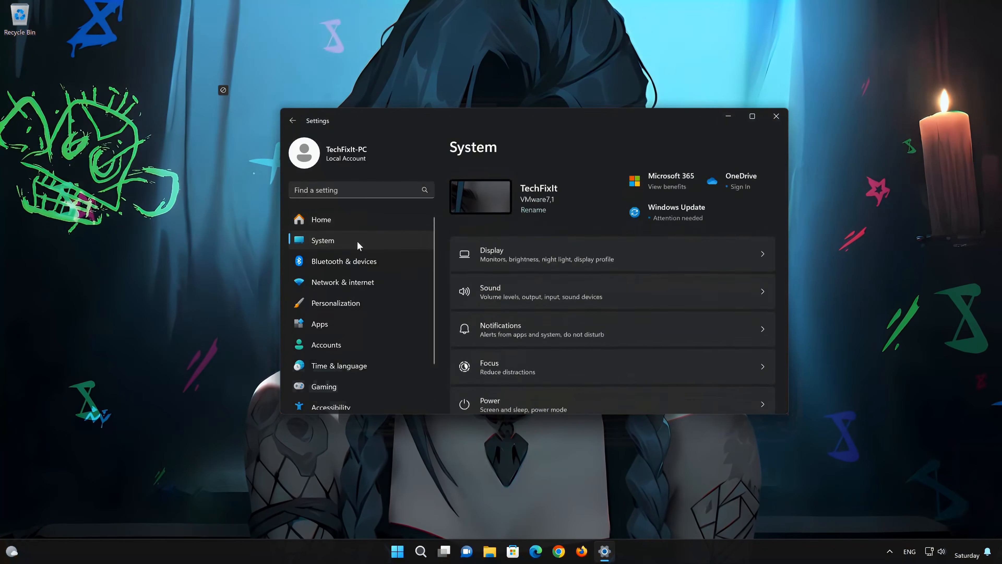
scroll(616, 326, down, 5)
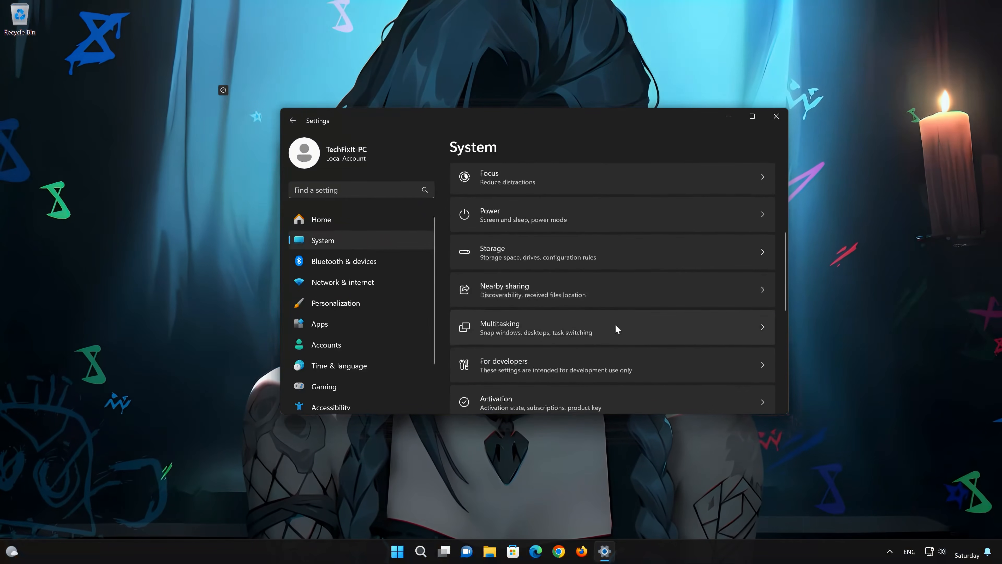
scroll(615, 325, down, 5)
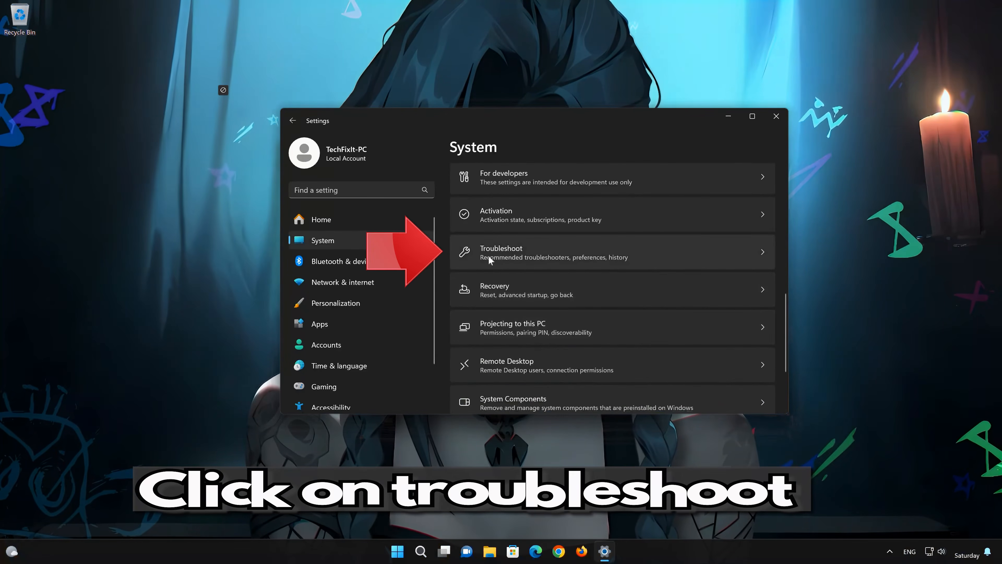
scroll(525, 278, up, 1)
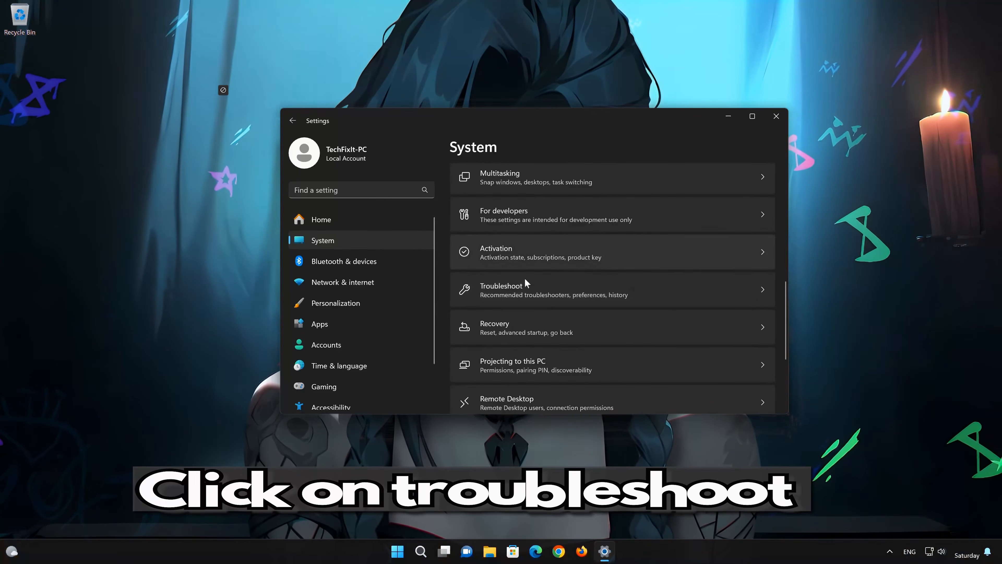
click(511, 286)
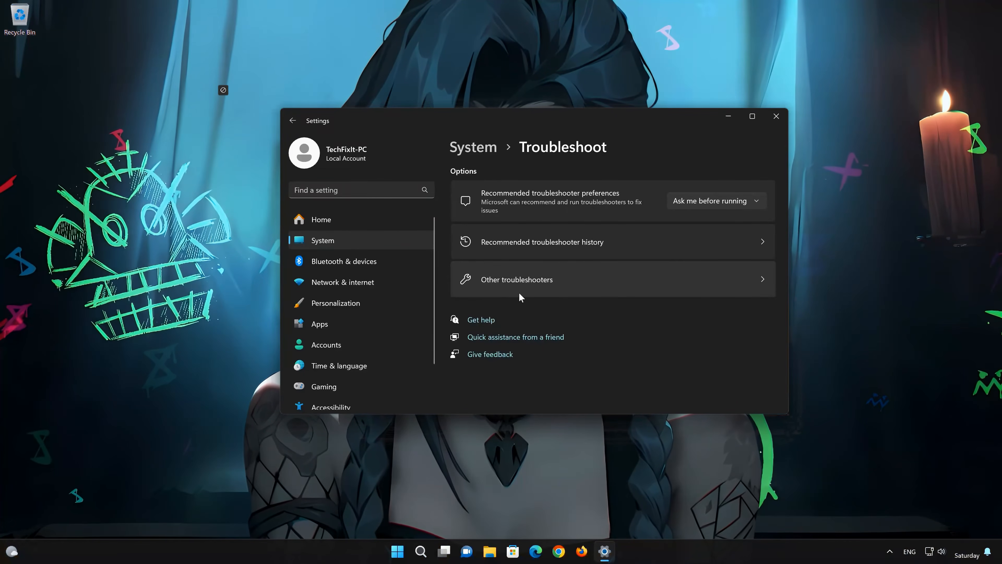
click(518, 292)
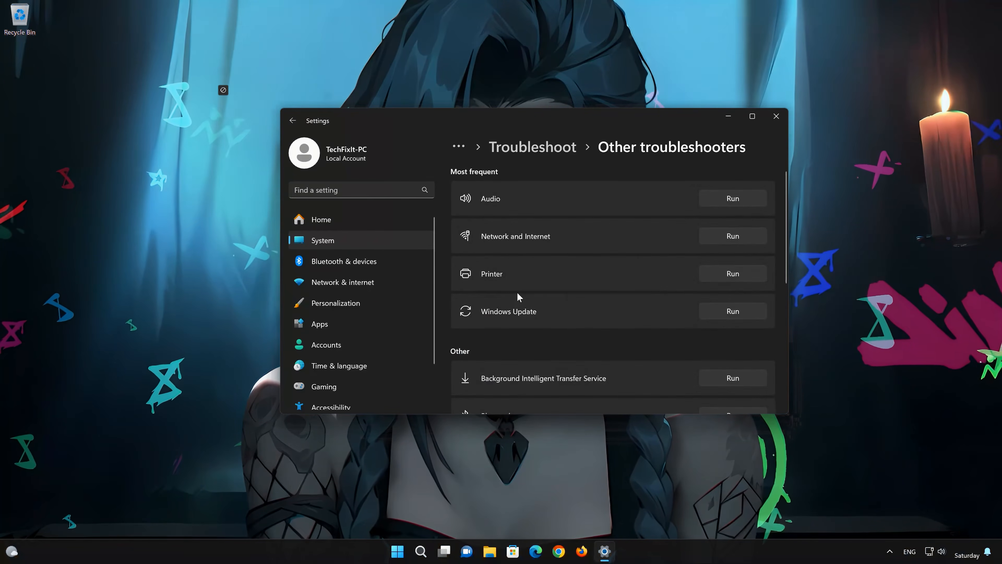
- Run the Background Intelligent Transfer Service troubleshooter and agree to its diagnostics on this device
scroll(517, 297, down, 3)
scroll(499, 285, up, 1)
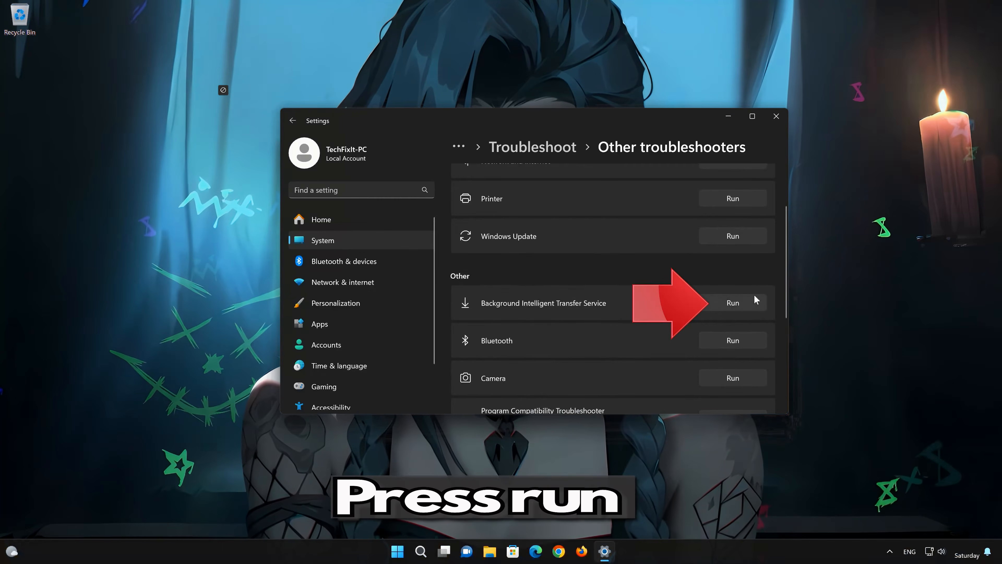
click(744, 299)
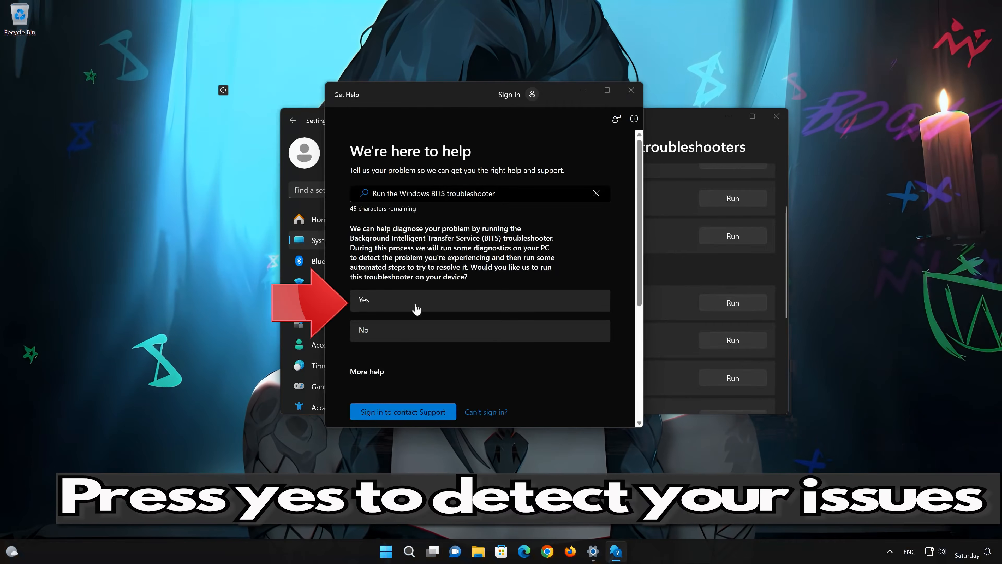
click(443, 303)
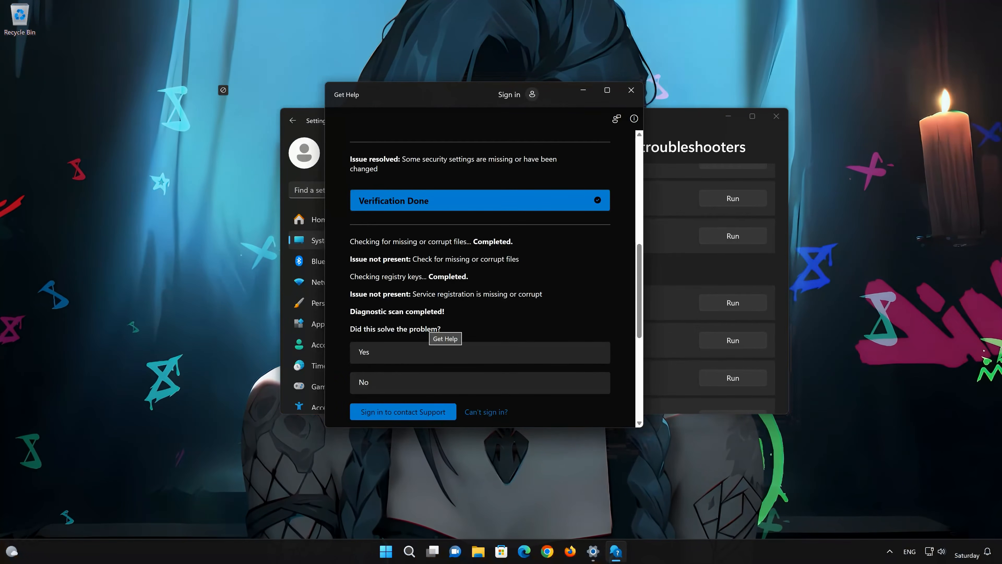
- Answer Yes to whether the troubleshooter solved the problem, and close the Get Help and Settings windows
click(408, 354)
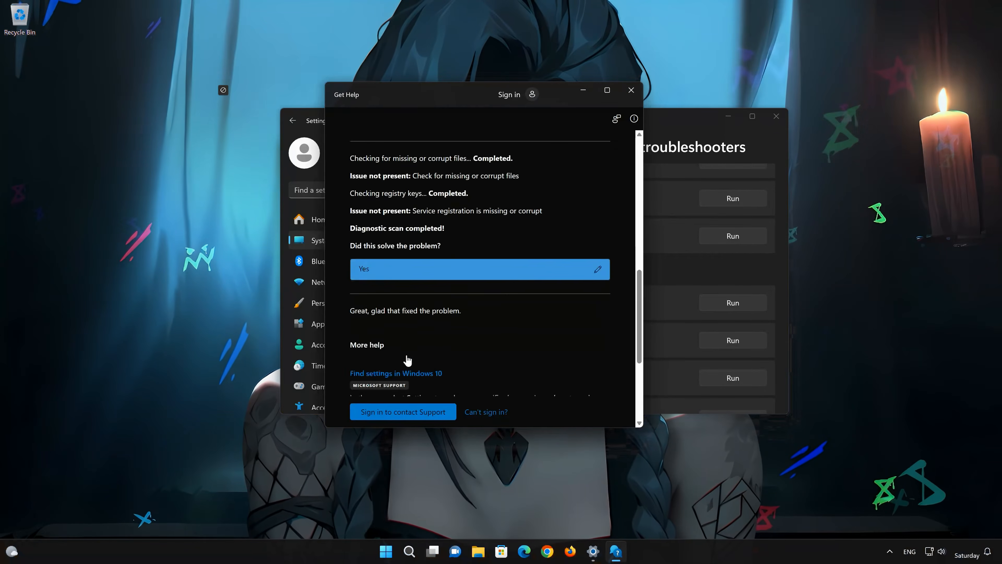
click(635, 97)
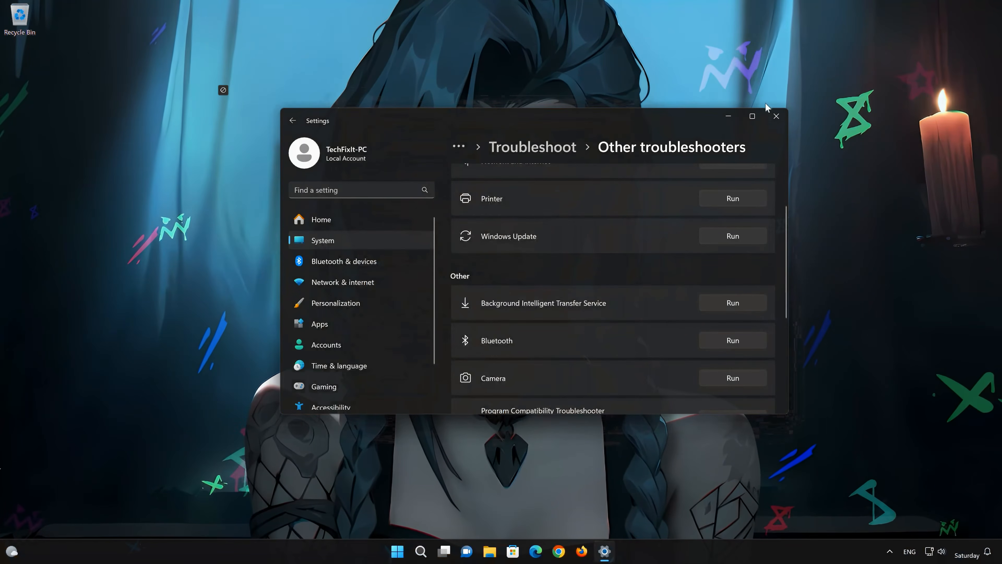
click(776, 114)
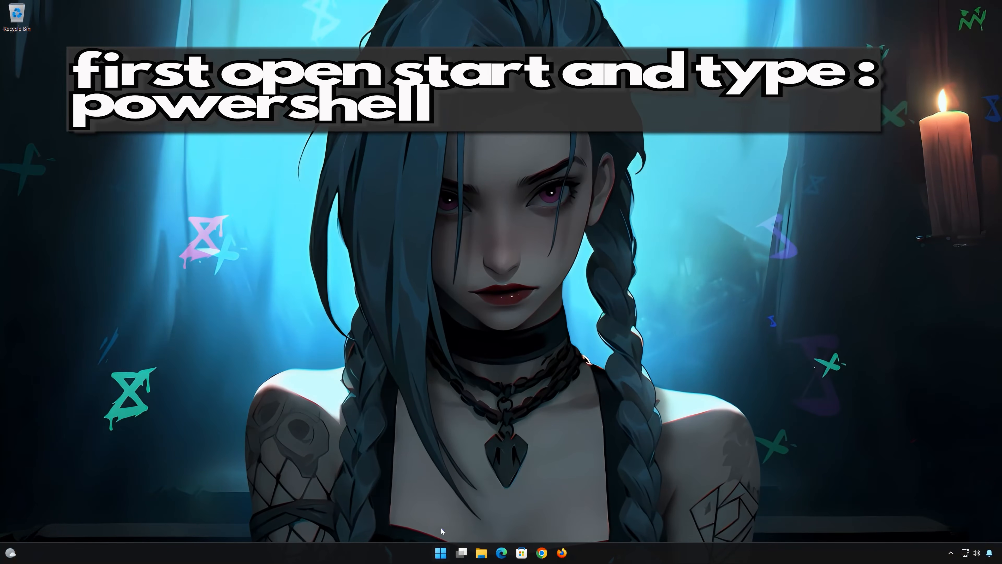
- Search for powershell, launch Windows PowerShell as administrator with the permission request approved, and move its window toward the middle of the desktop
click(445, 557)
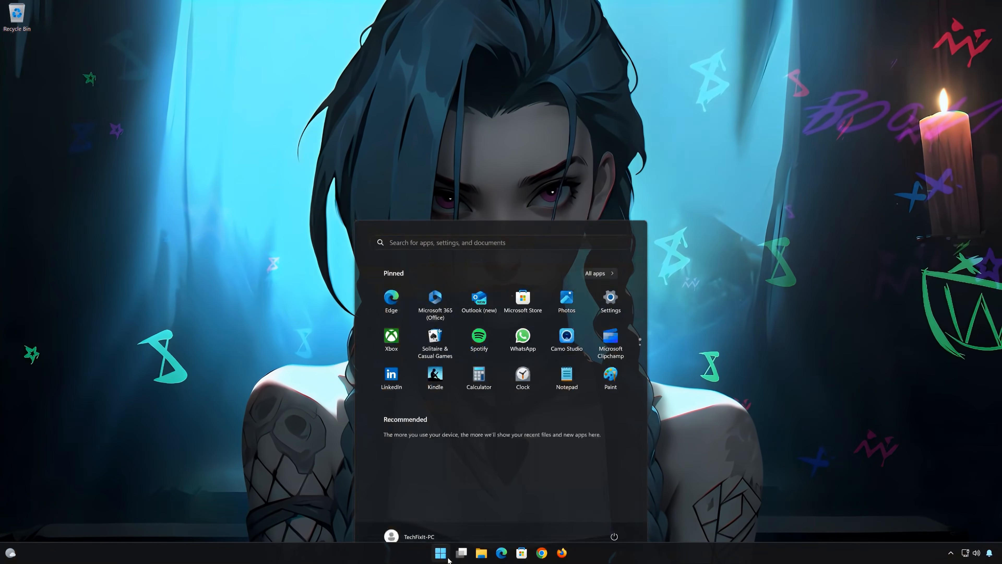
text(pow)
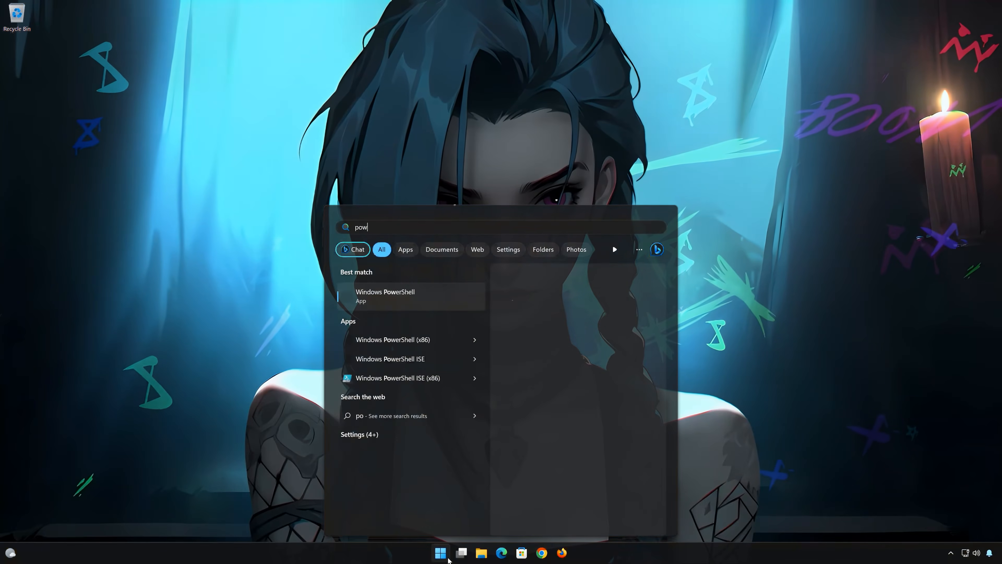
text(ersh)
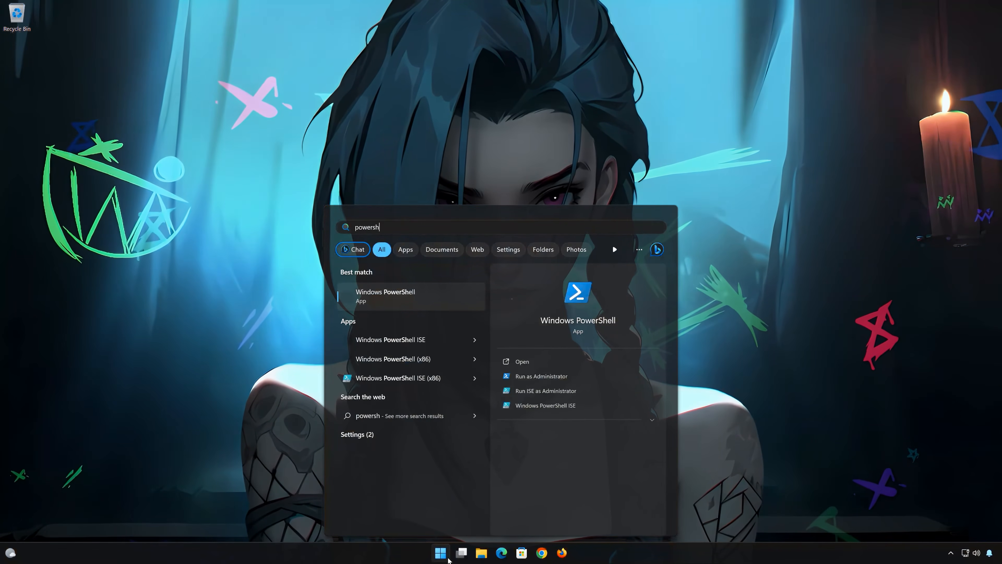
text(ell)
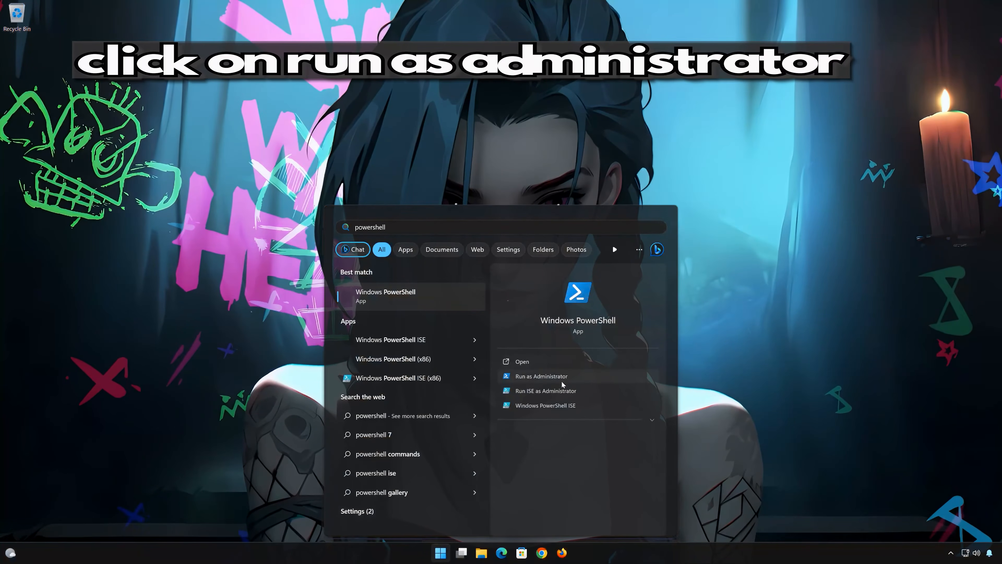
click(582, 377)
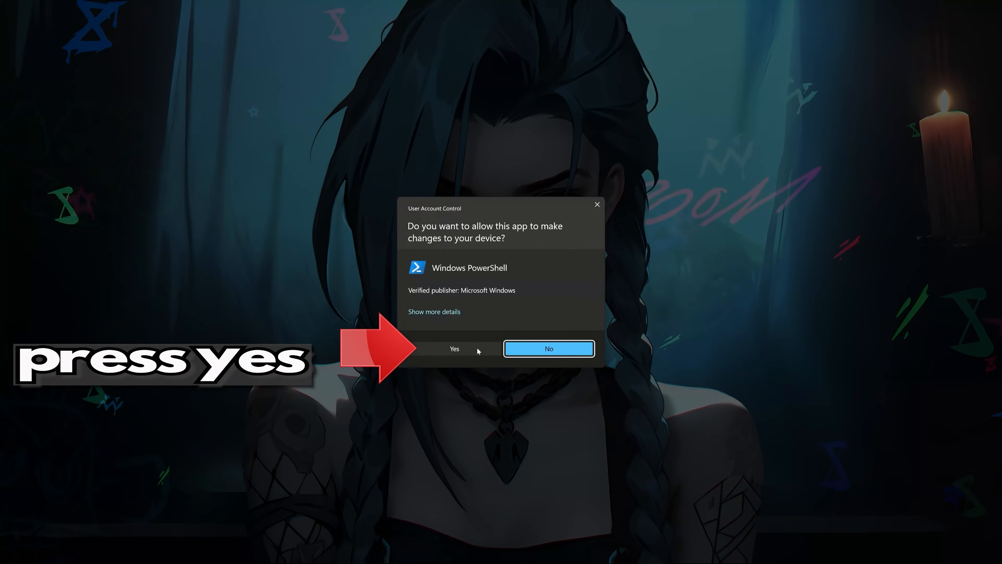
click(453, 351)
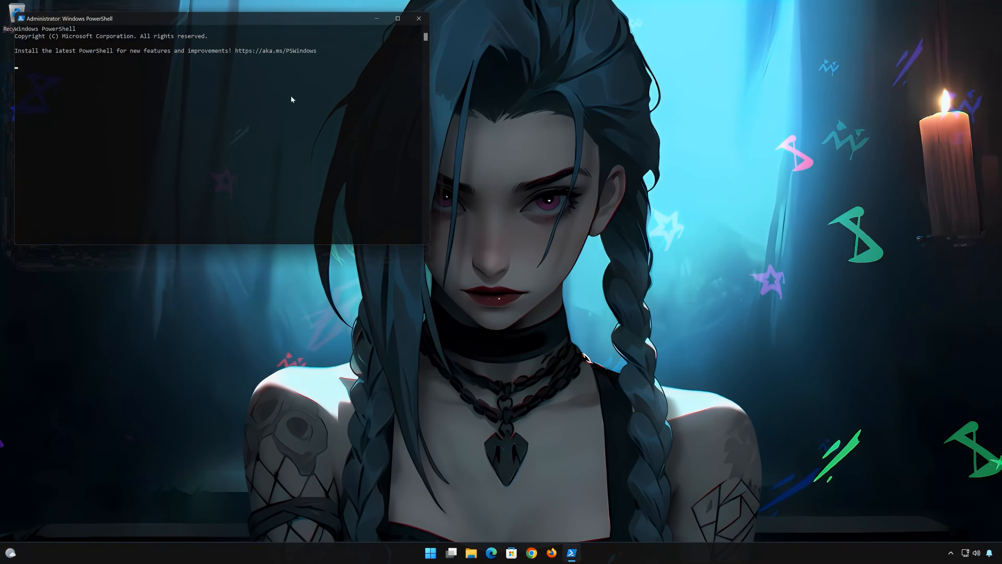
drag(266, 18, 548, 133)
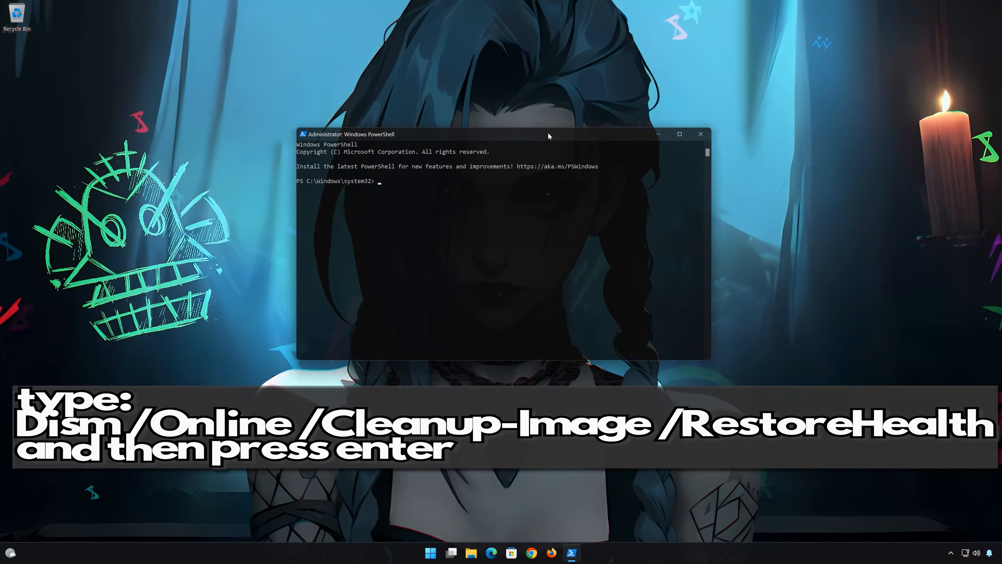
- Run the command DISM /Online /Cleanup-Image /RestoreHealth in PowerShell, wait for the repair to finish, and close the session with exit
text(DISM)
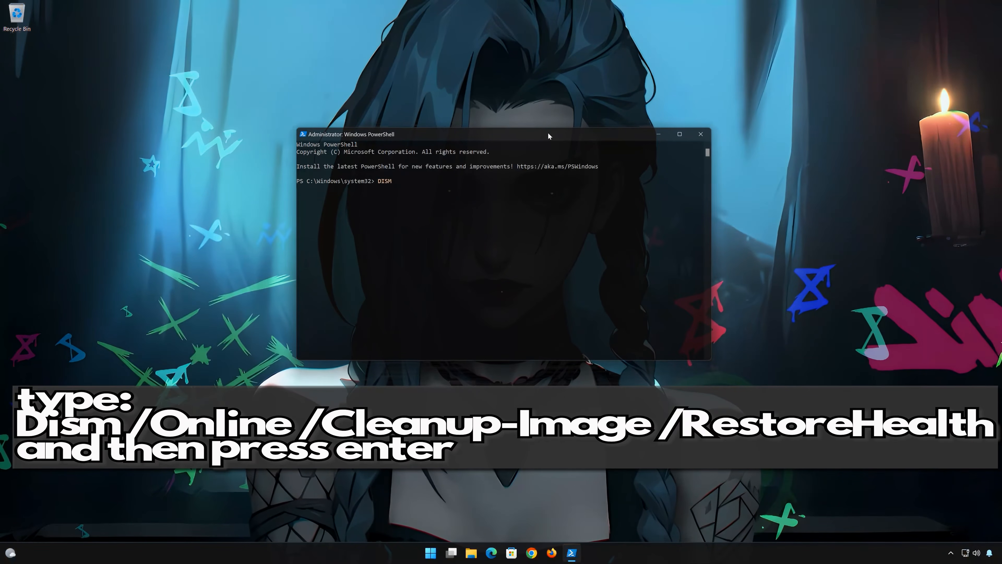
text( /On)
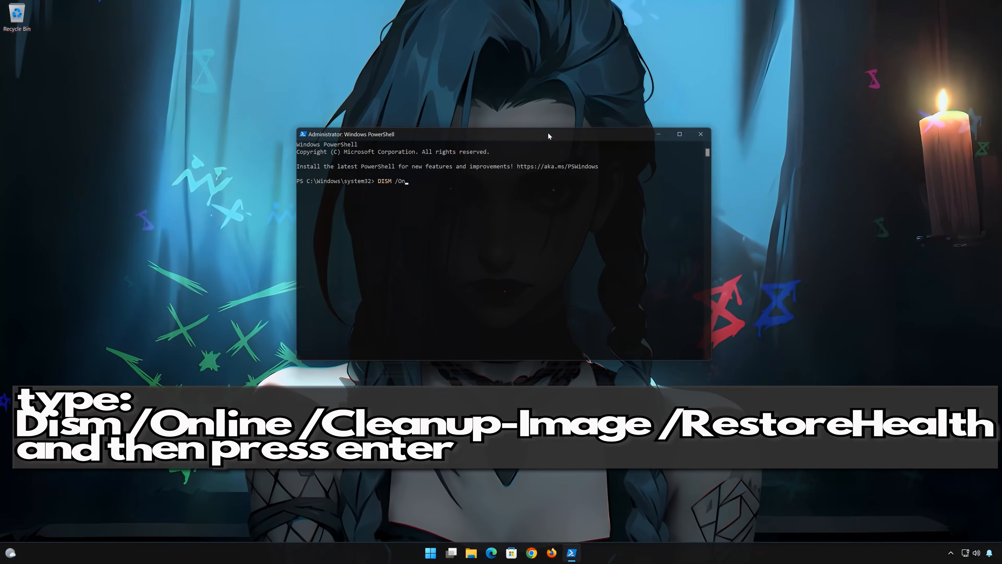
text(lin)
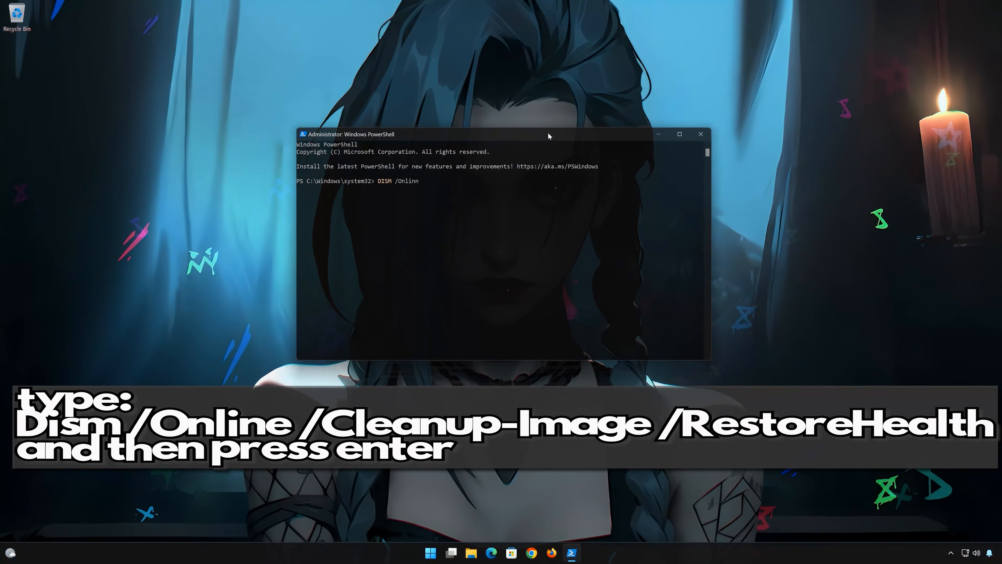
text(e)
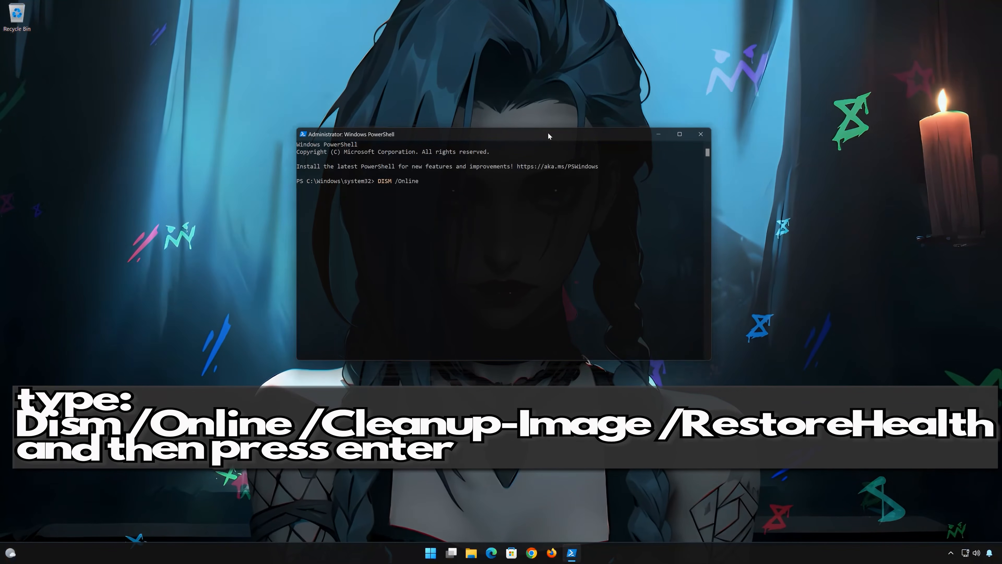
text( /)
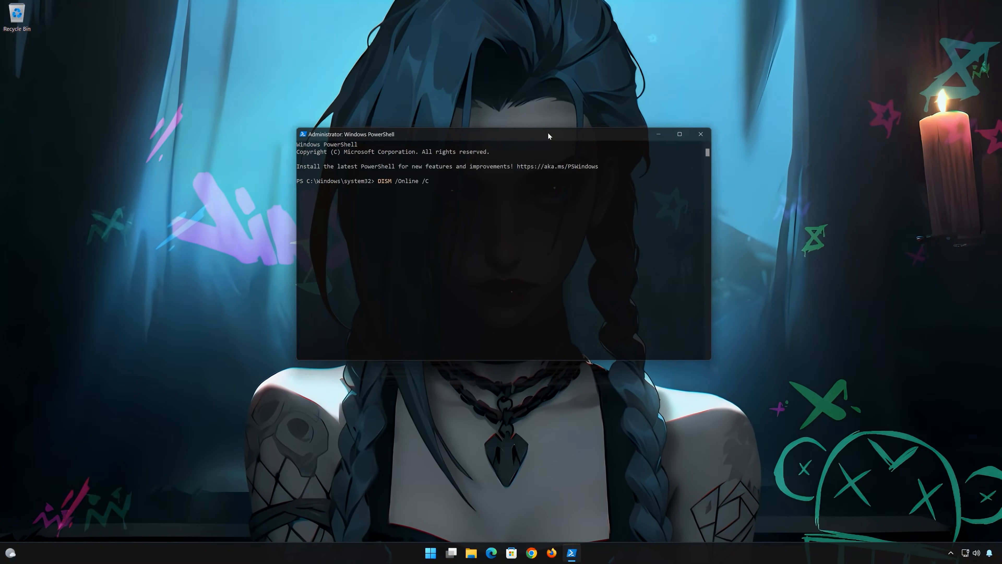
text(Clean)
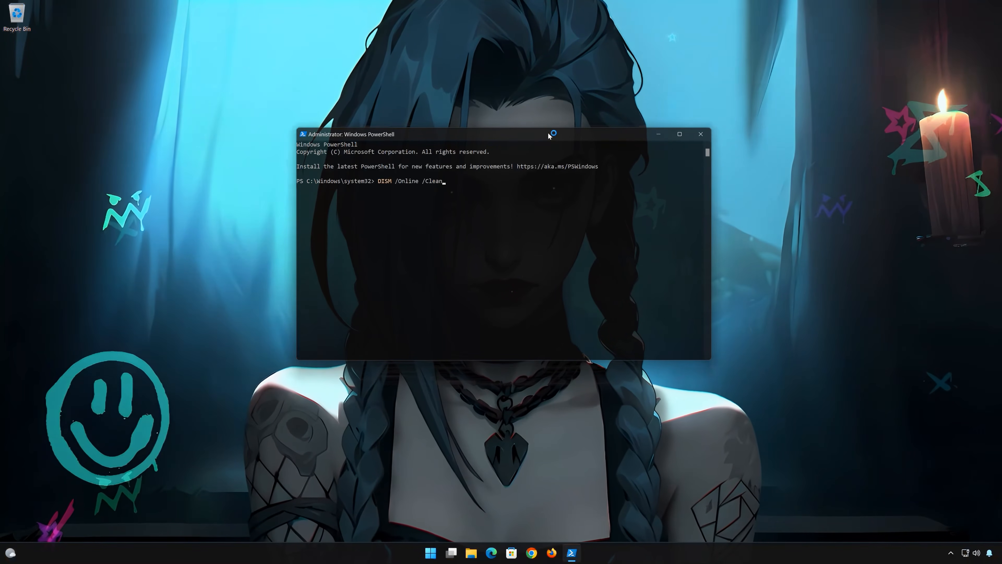
text(u)
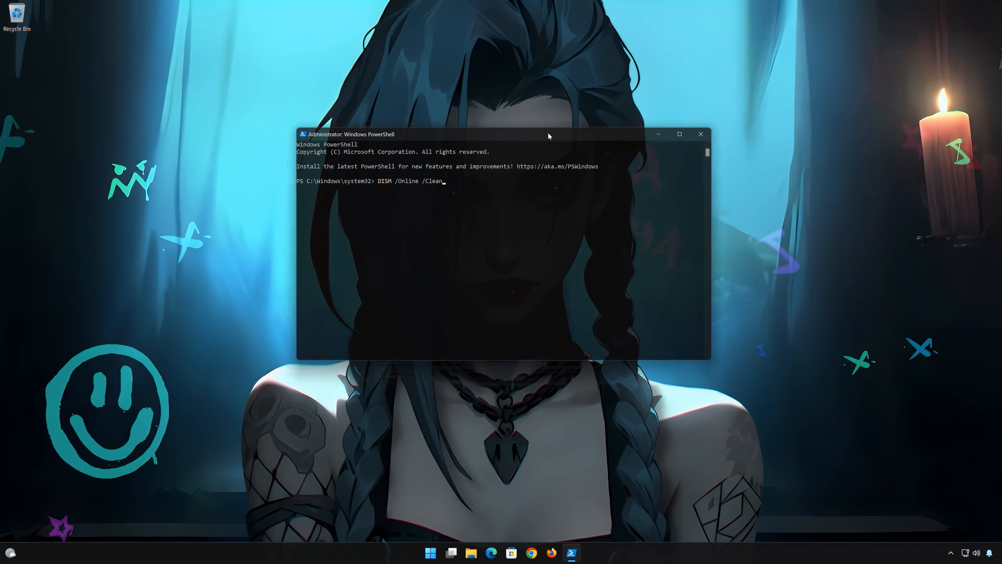
text(p)
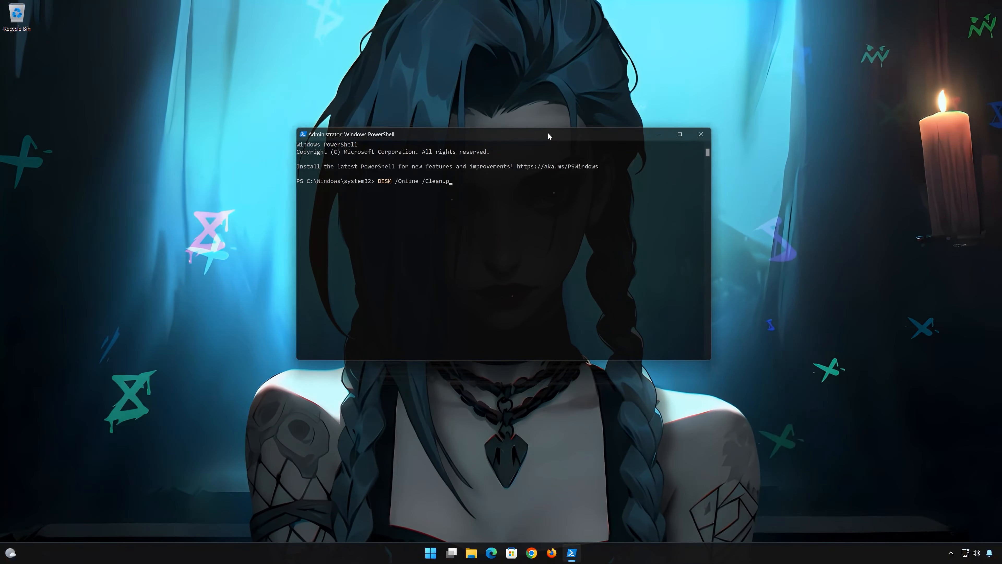
text(-Im)
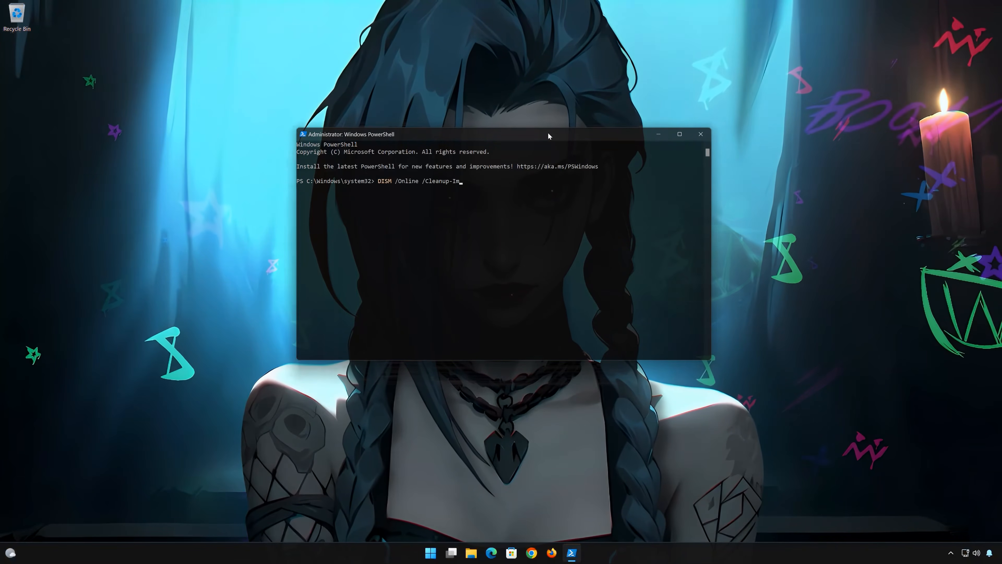
text(age )
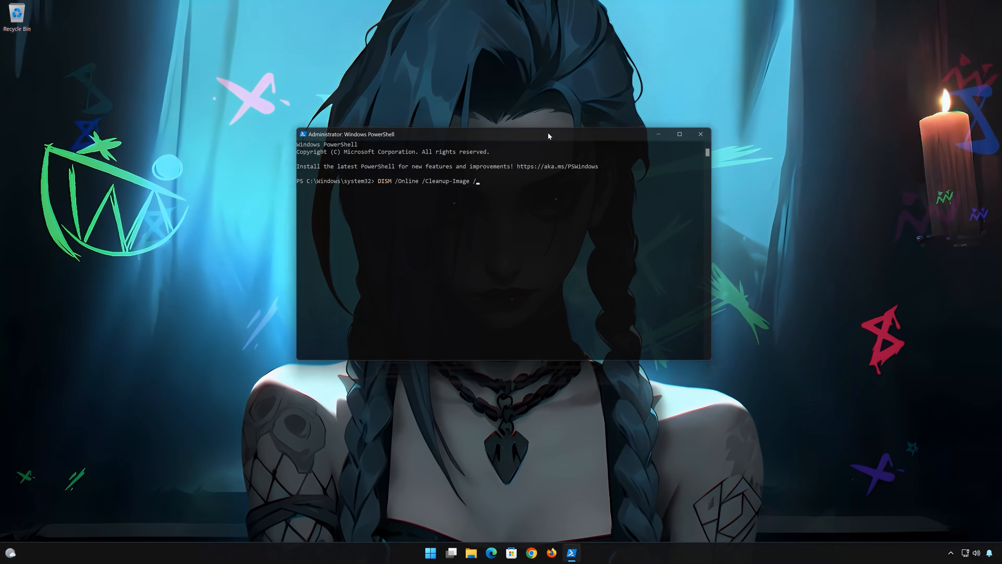
text(/Res)
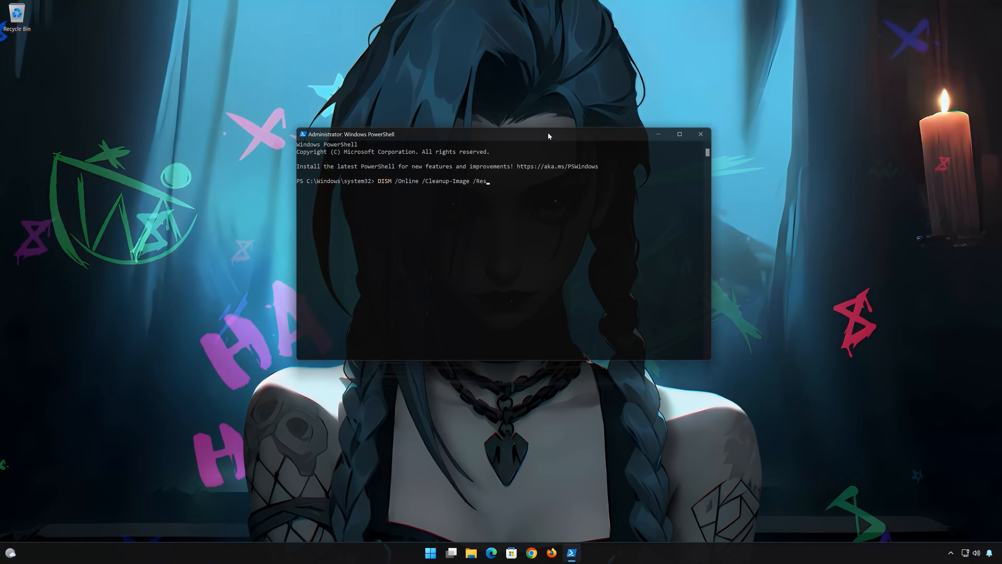
text(tore)
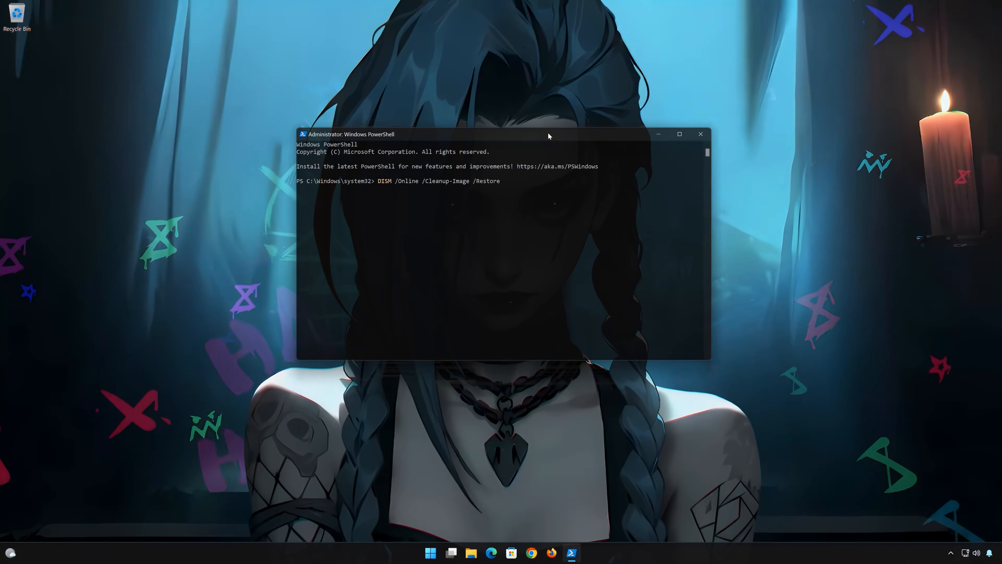
text(Health)
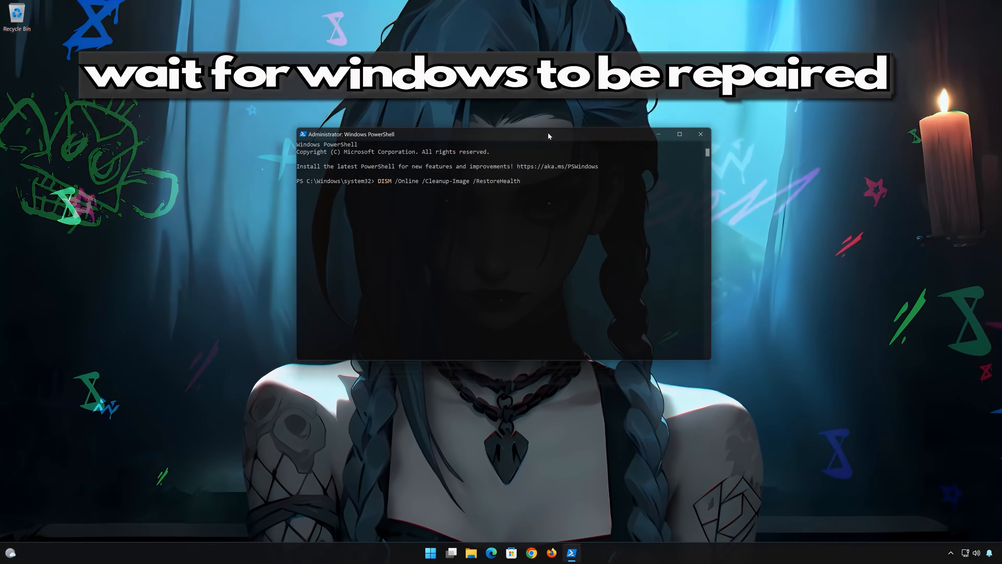
key(Return)
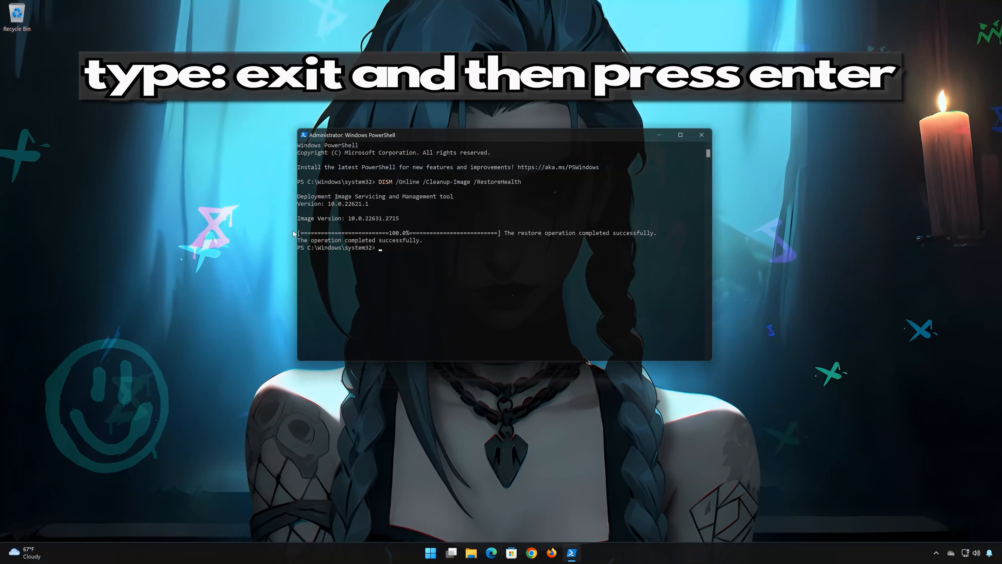
text(exit)
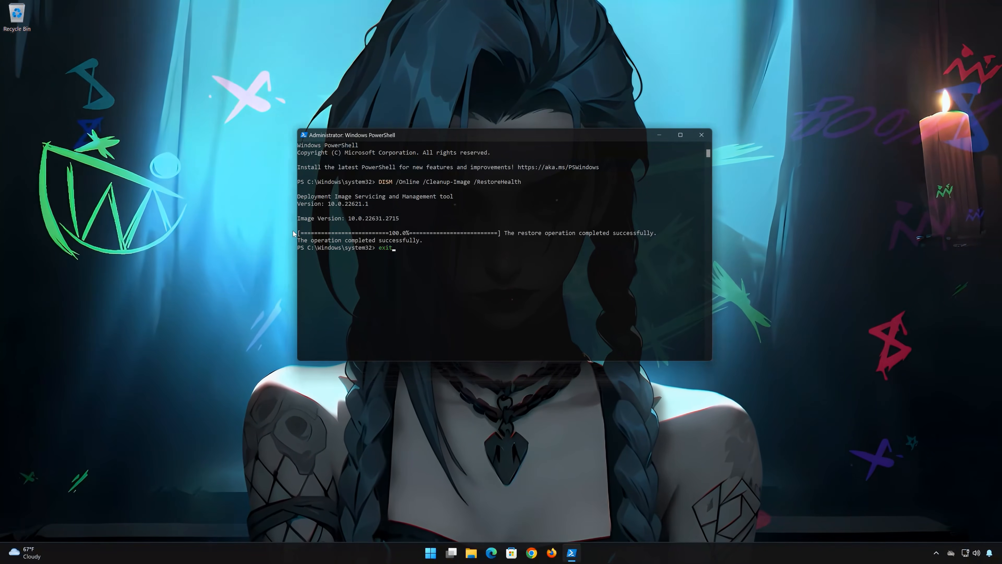
key(Return)
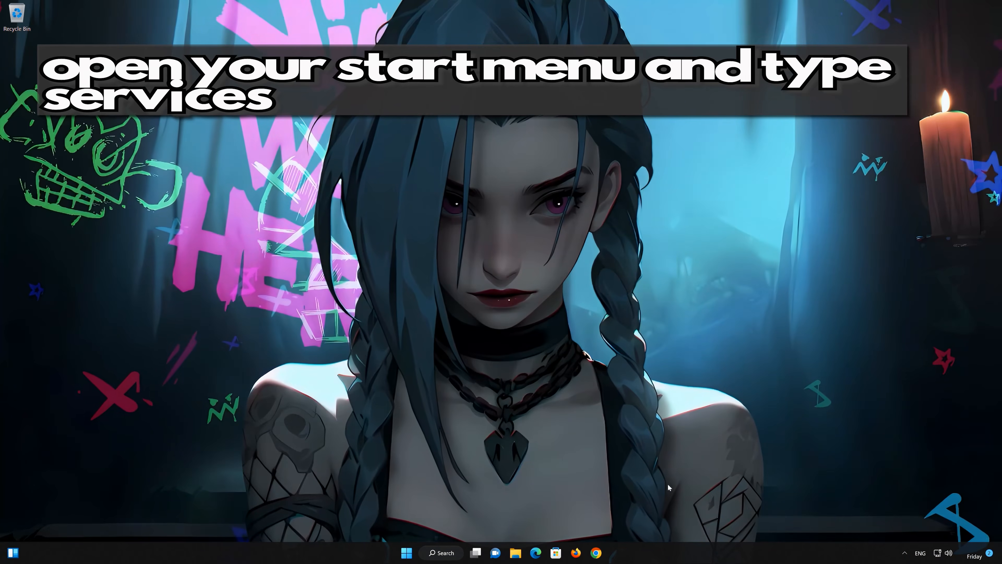
- Search for services and open the Services app
click(408, 554)
text(services)
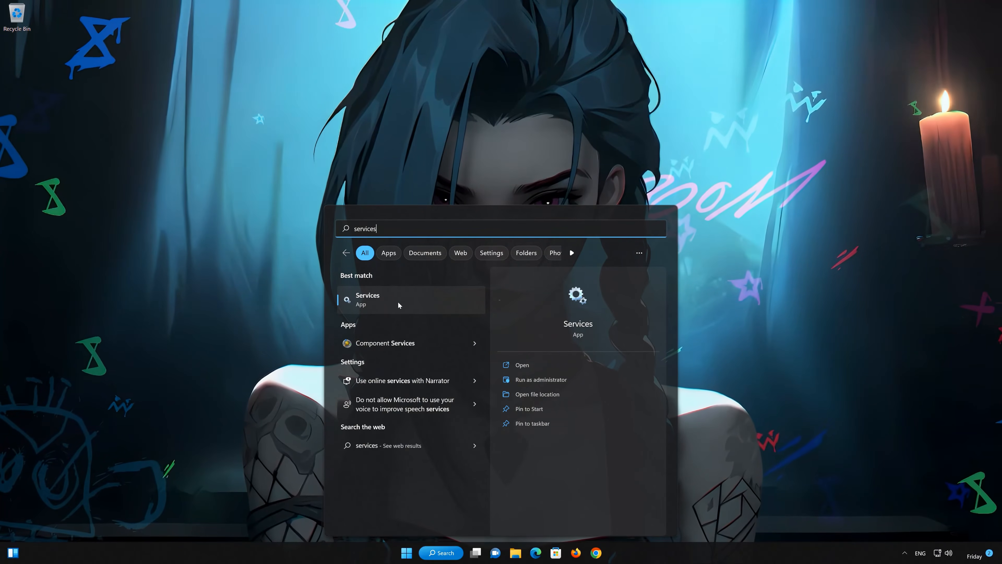
click(426, 305)
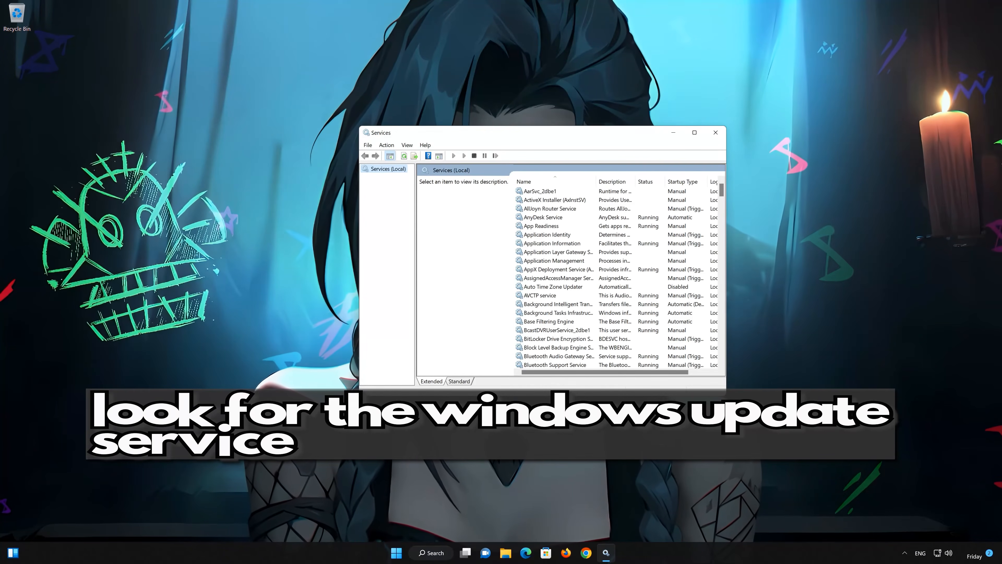
- Find the Windows Update service in the list of local services and open its properties
click(540, 295)
scroll(543, 298, down, 7)
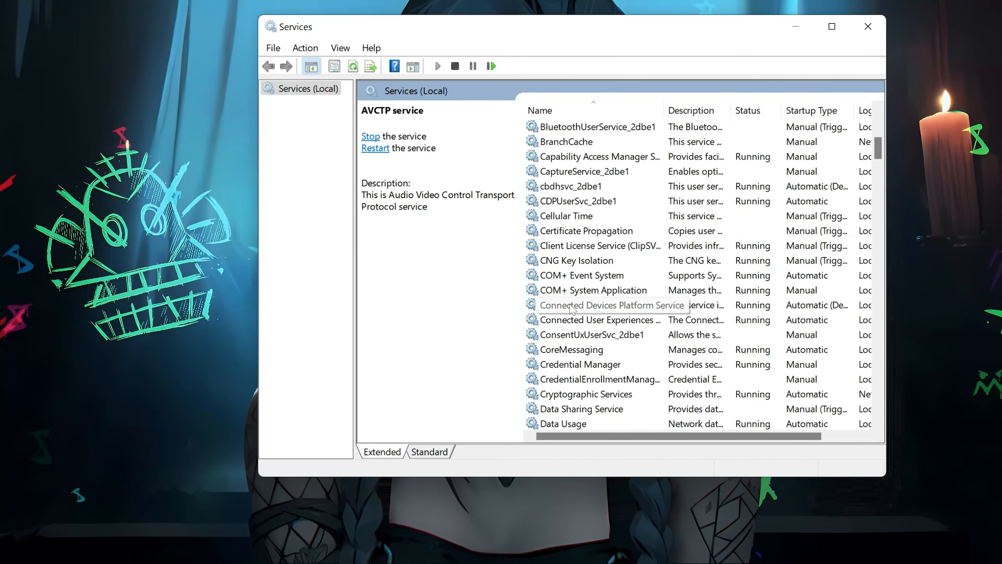
scroll(572, 309, down, 20)
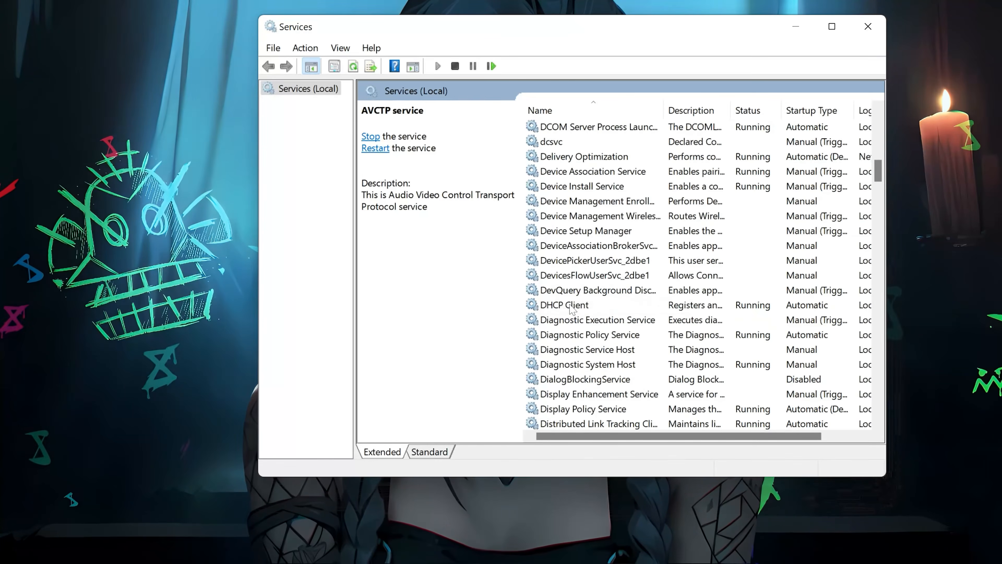
scroll(573, 309, down, 20)
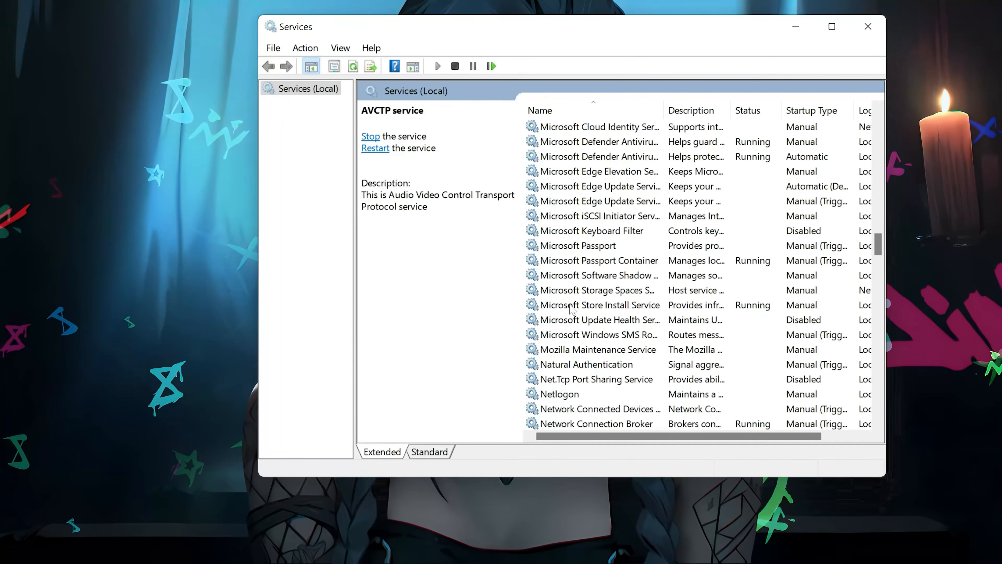
scroll(573, 309, down, 16)
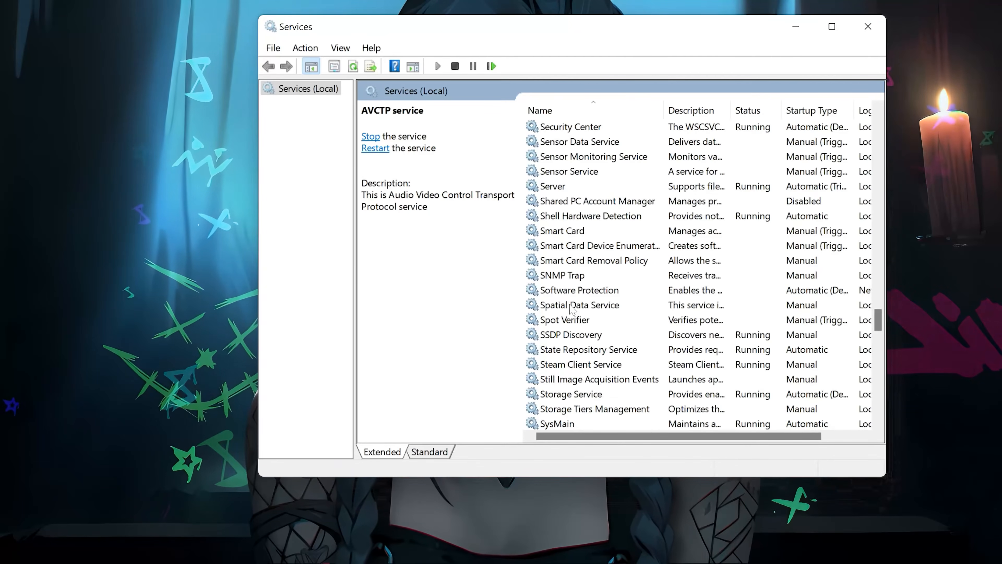
scroll(572, 308, down, 11)
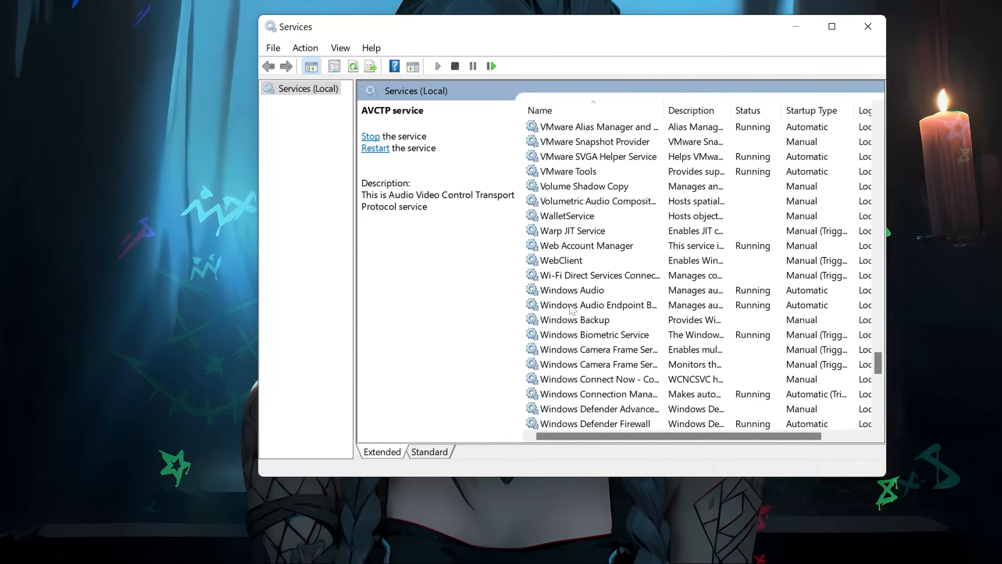
scroll(572, 309, down, 2)
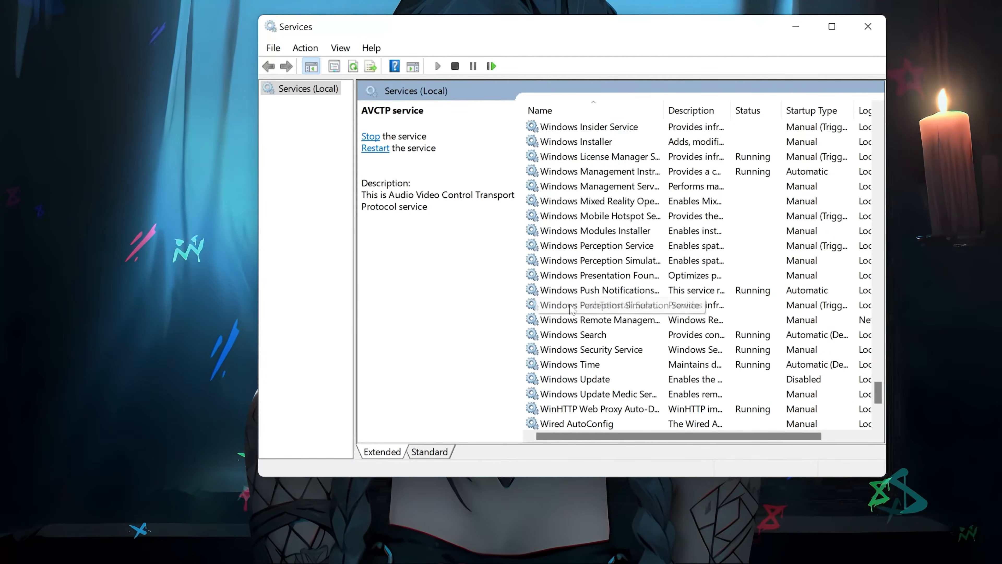
click(576, 379)
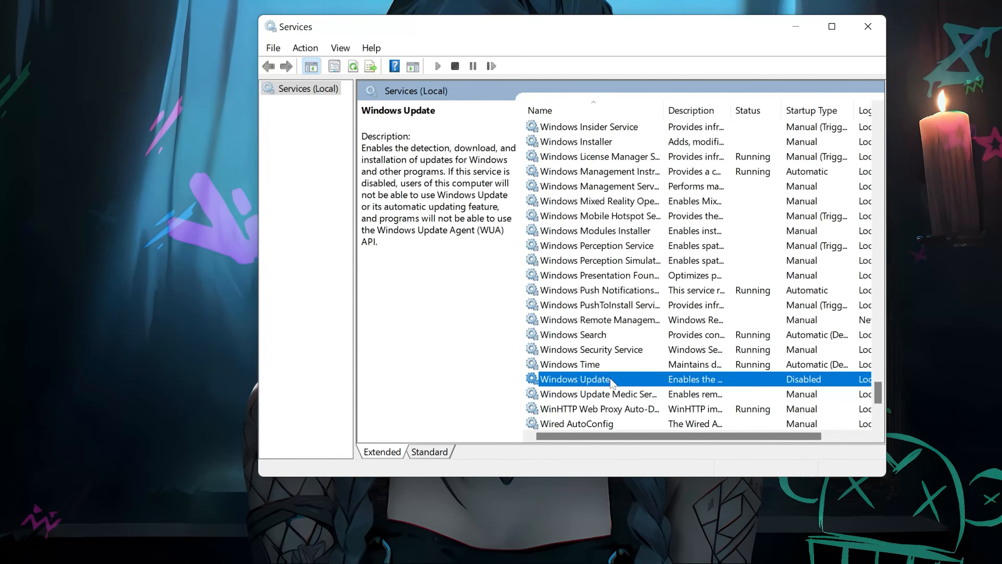
right_click(612, 381)
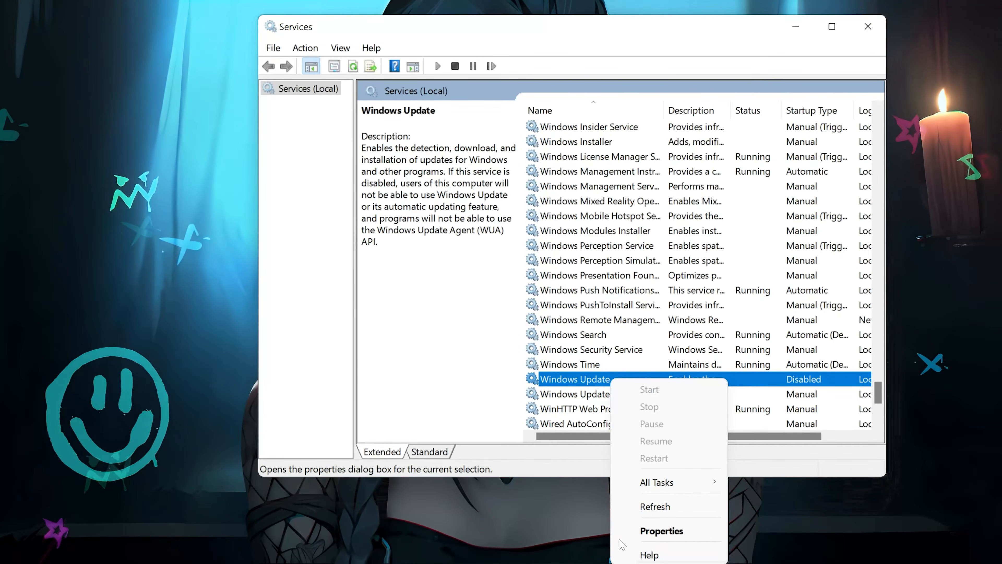
click(688, 532)
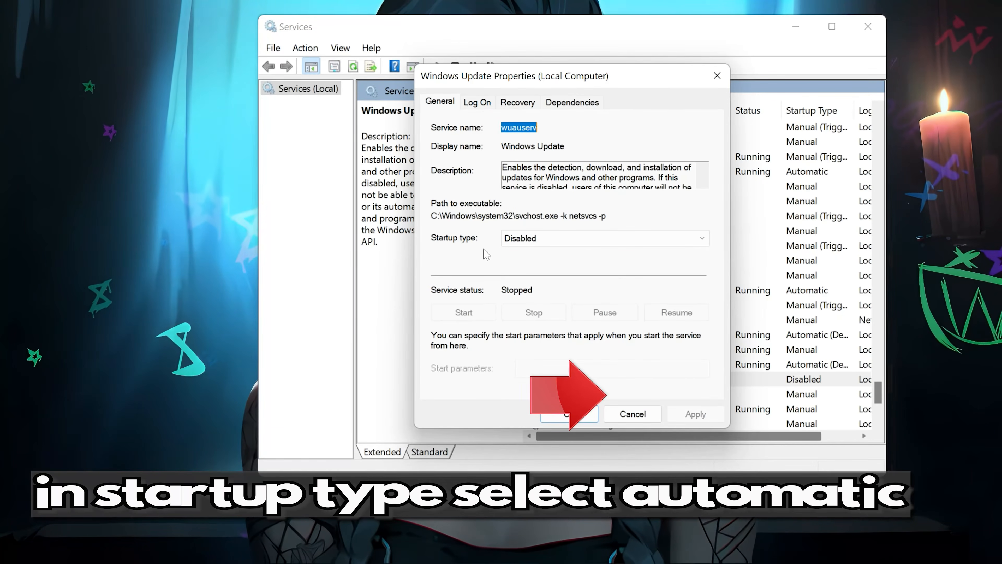
- Set the Windows Update service's startup type to Automatic and apply the change
click(561, 239)
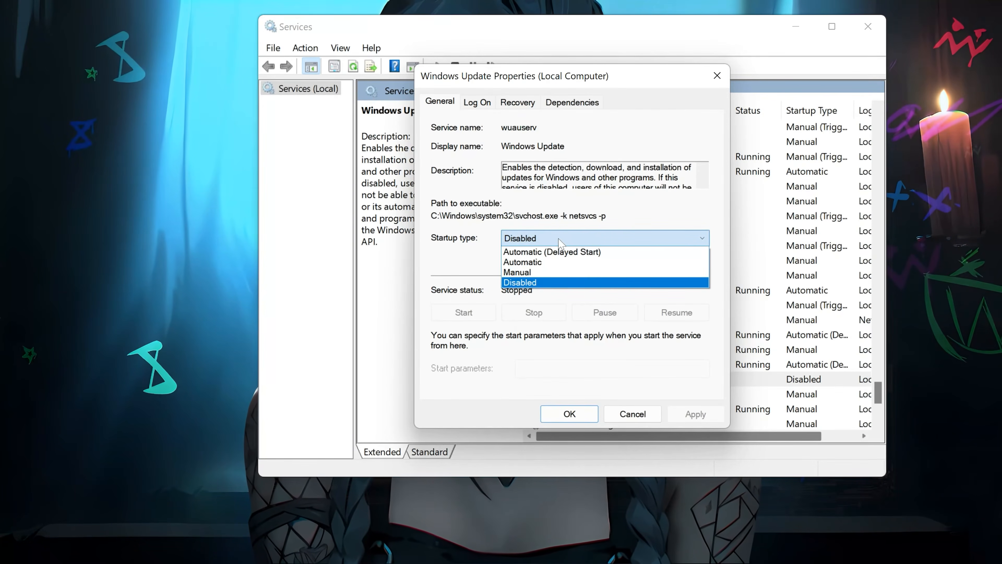
click(577, 262)
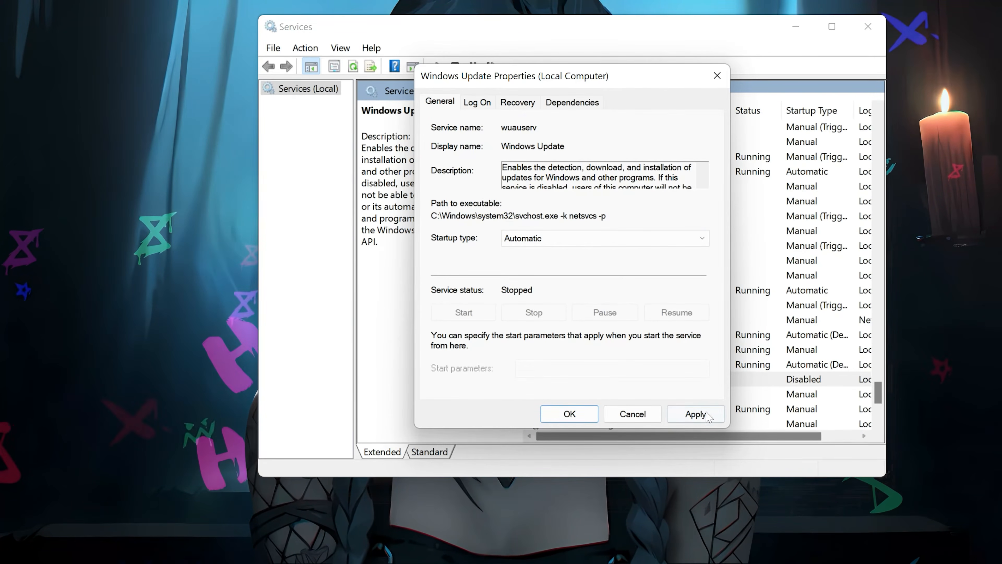
click(697, 415)
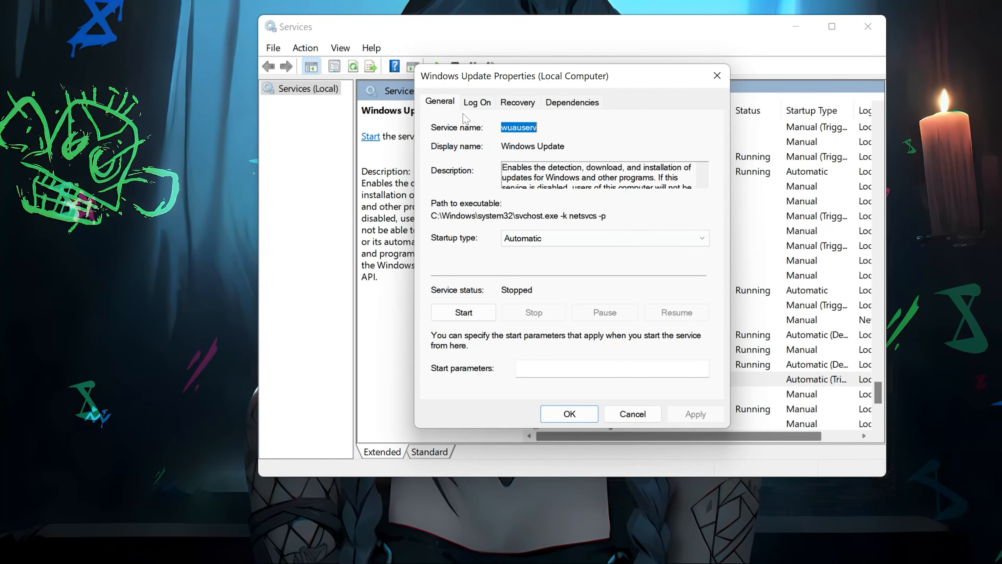
- Set the service's recovery action for the second failure to Restart the Service, apply it, and close the properties with OK
click(517, 103)
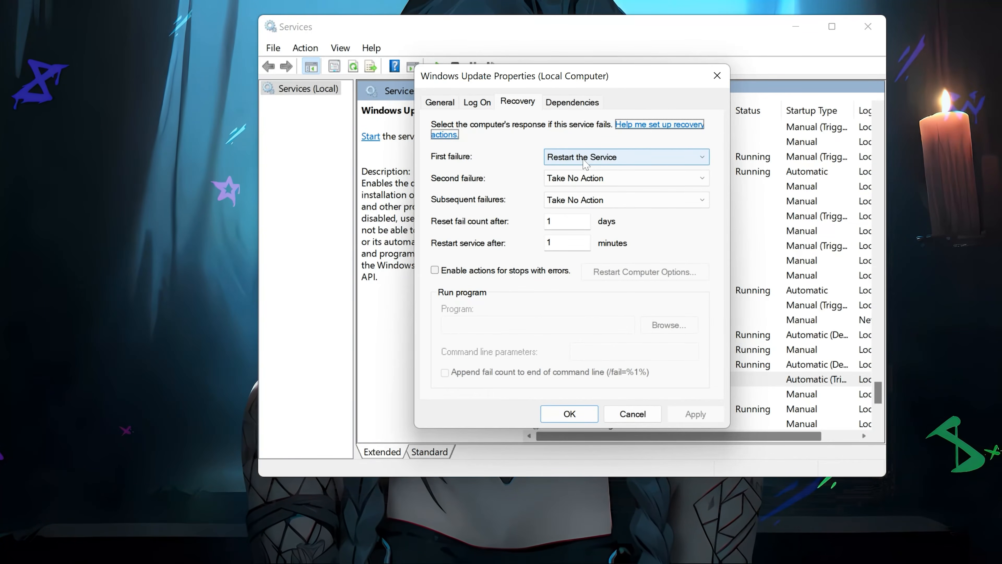
click(563, 178)
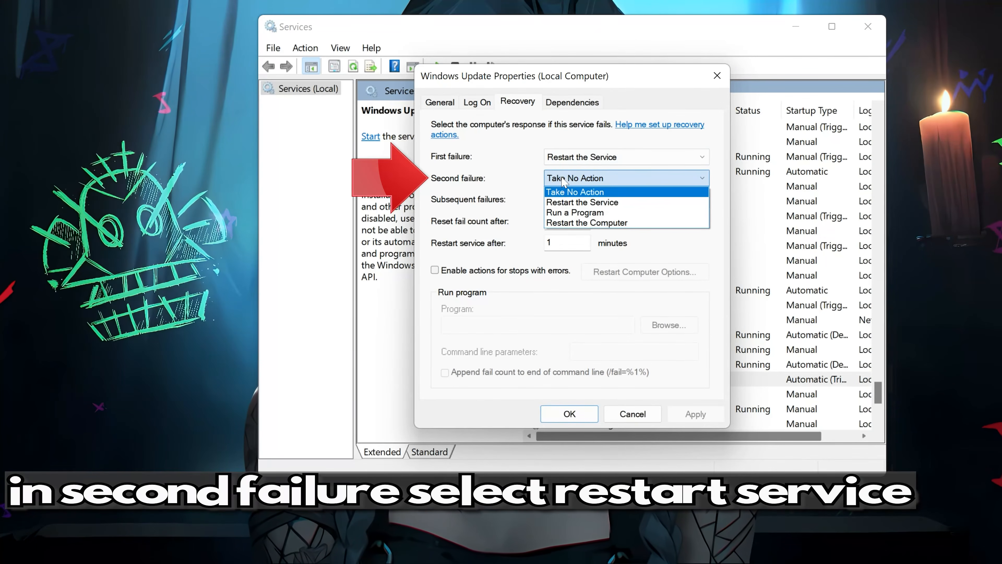
click(570, 202)
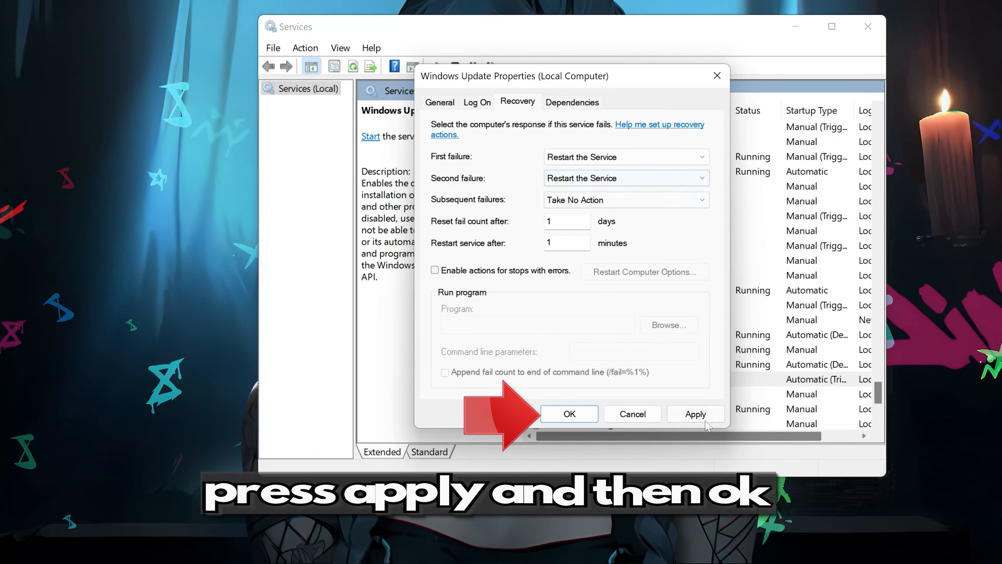
click(690, 414)
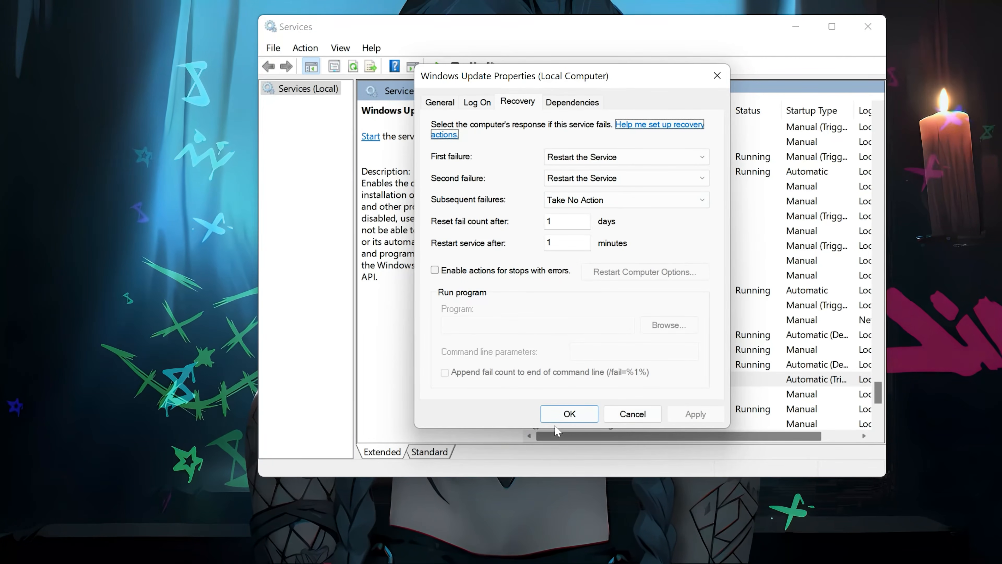
click(569, 414)
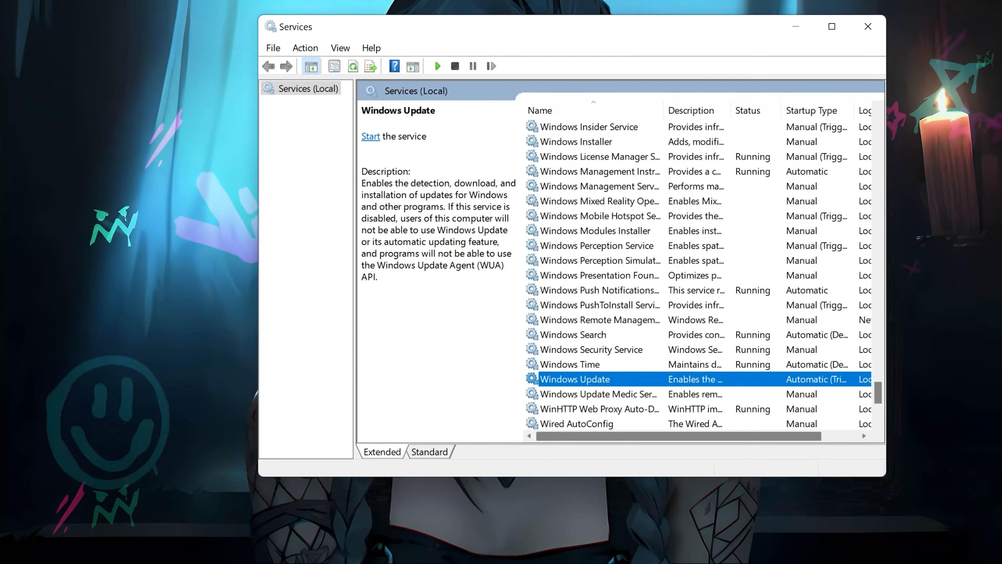
- Start the Windows Update service
click(371, 137)
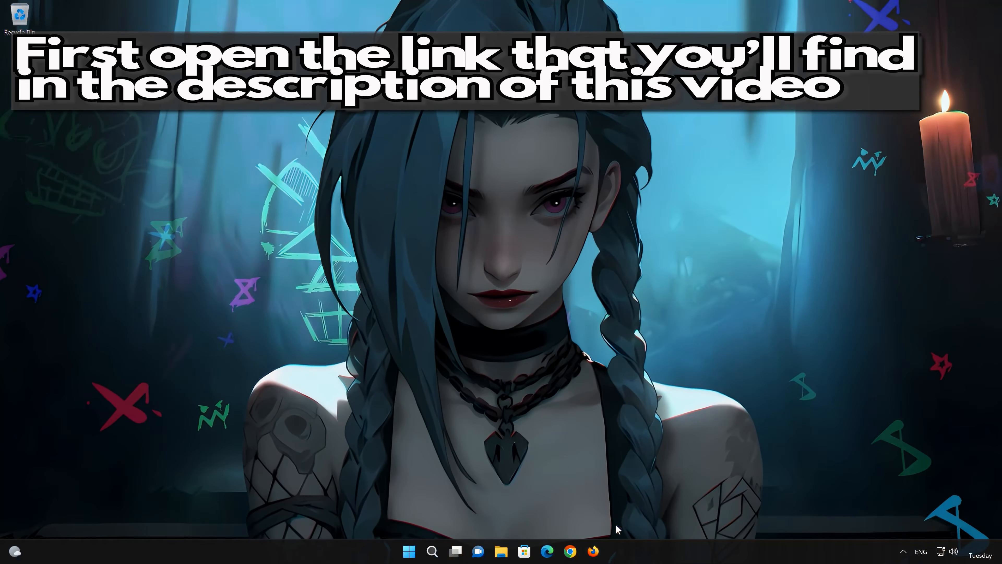
click(593, 551)
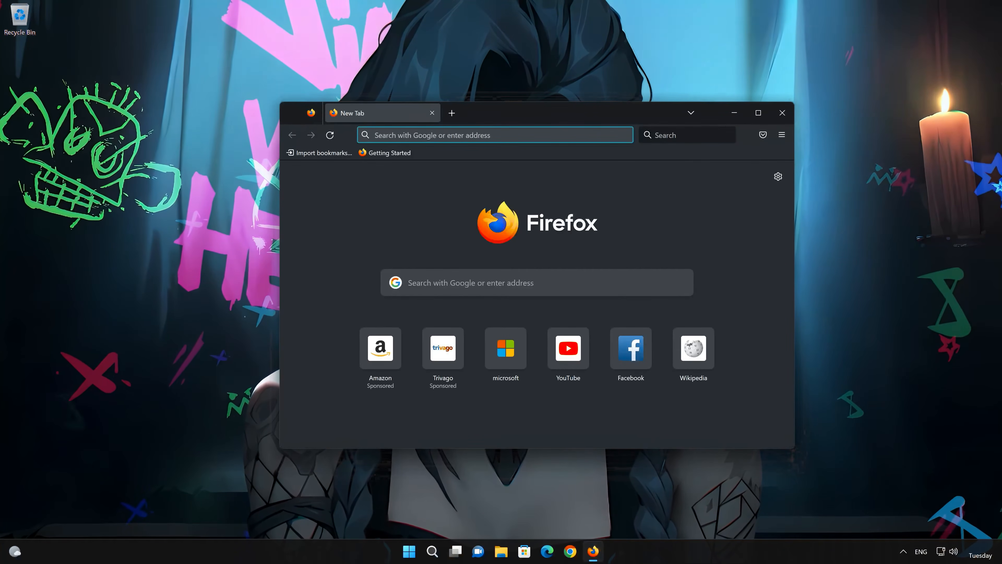
right_click(469, 134)
click(496, 224)
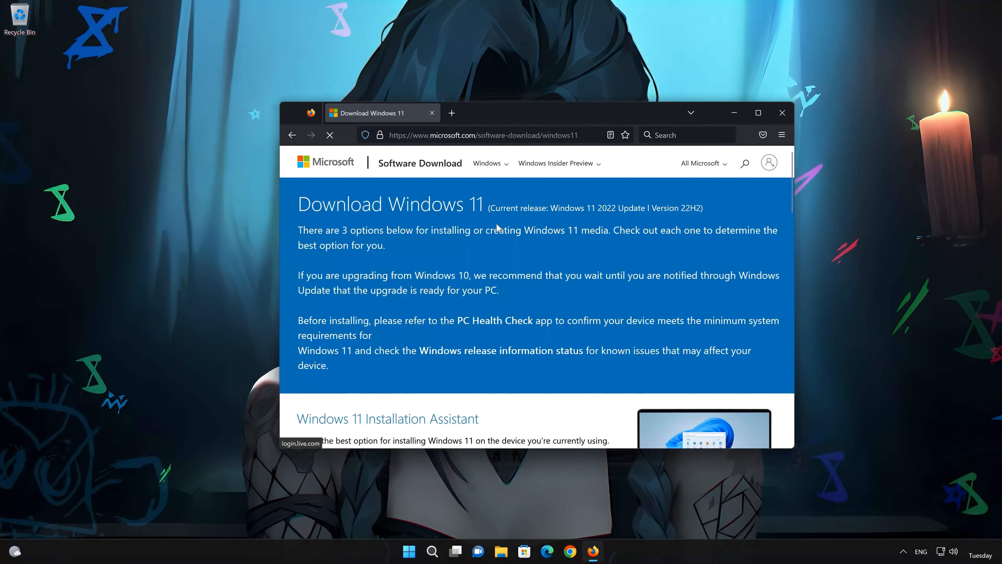
- Download the media creation tool offered under Create Windows 11 Installation Media and close the browser
scroll(497, 224, down, 10)
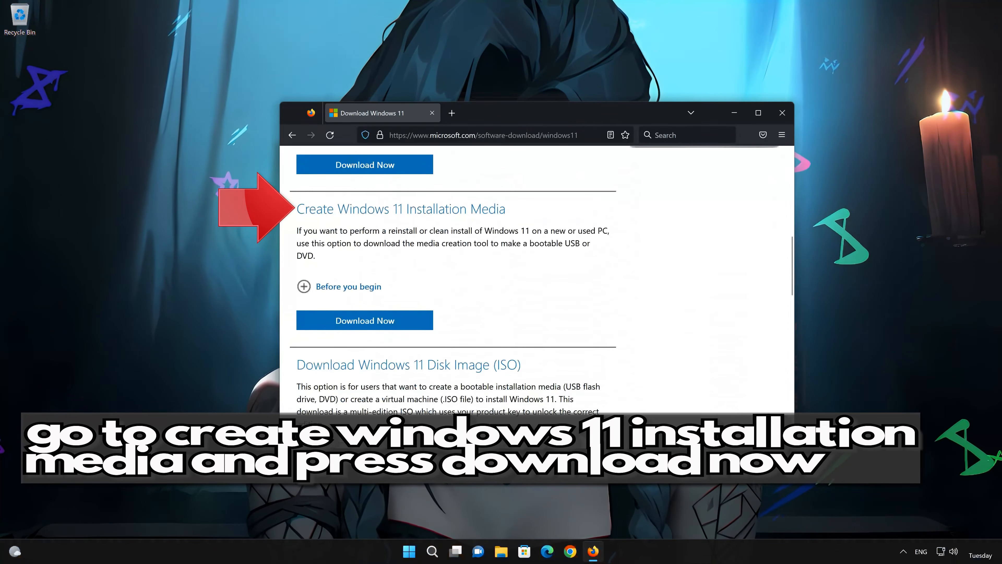
click(382, 323)
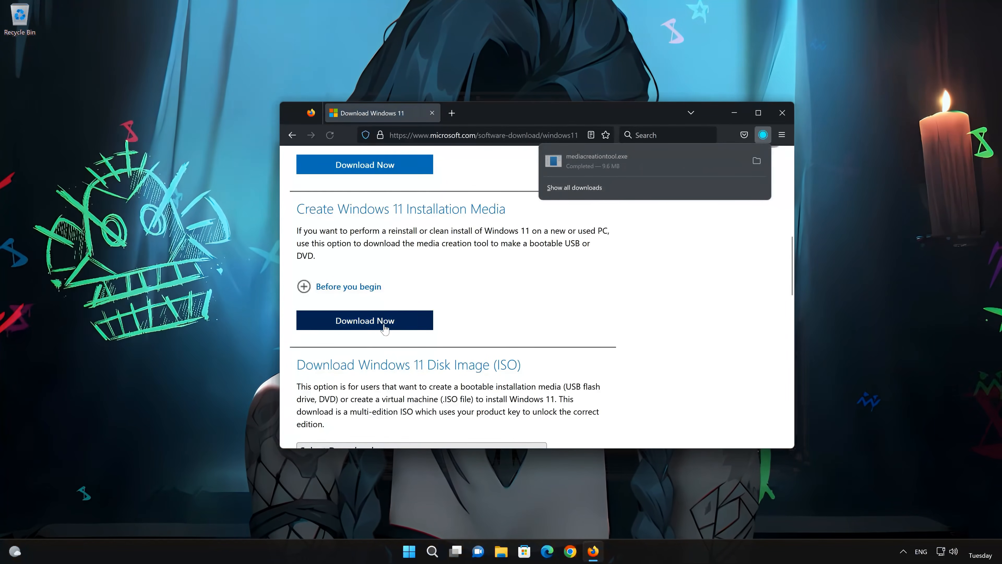
click(781, 114)
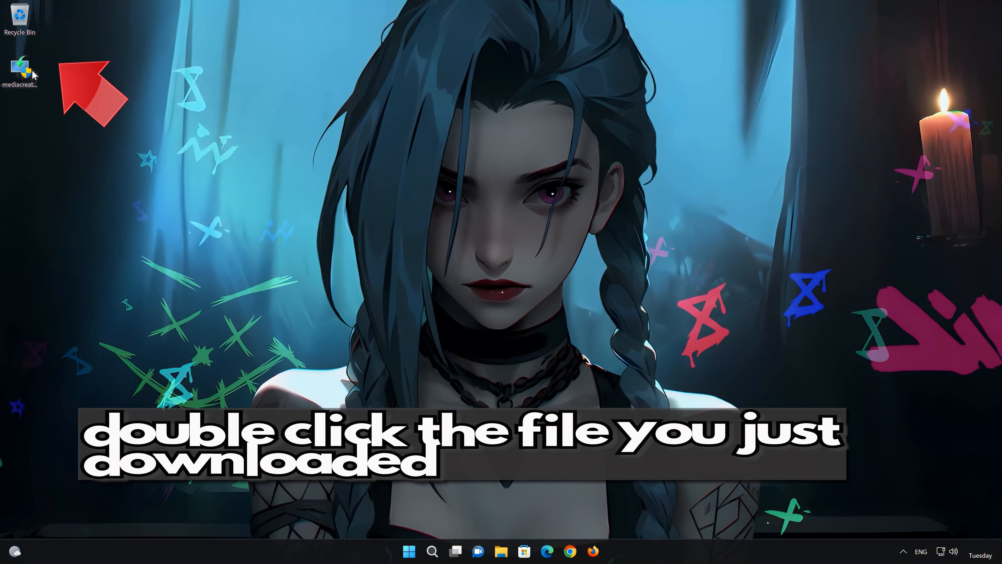
- Run the downloaded mediacreationtool file from the desktop with administrator permission and accept its license terms
double_click(21, 83)
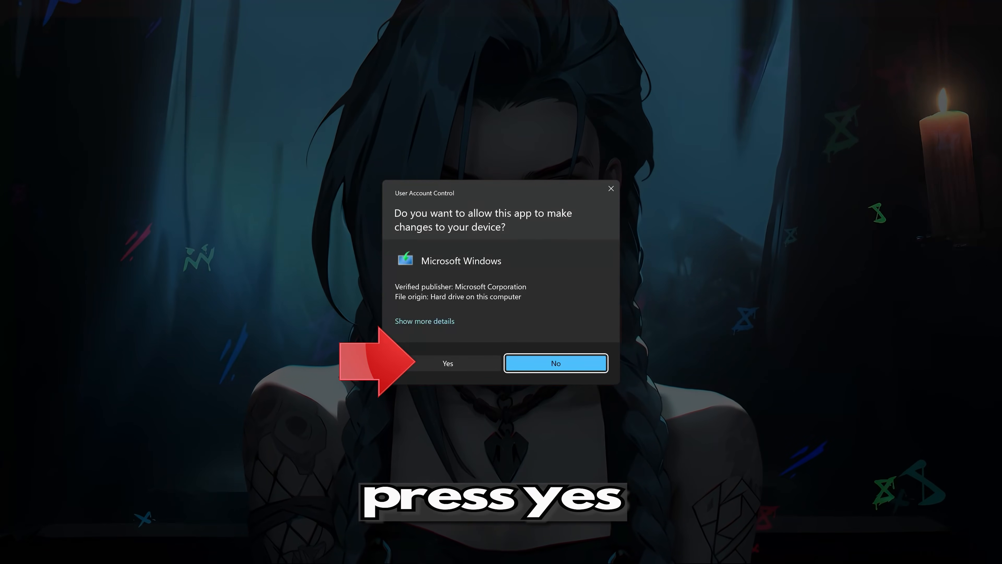
click(442, 365)
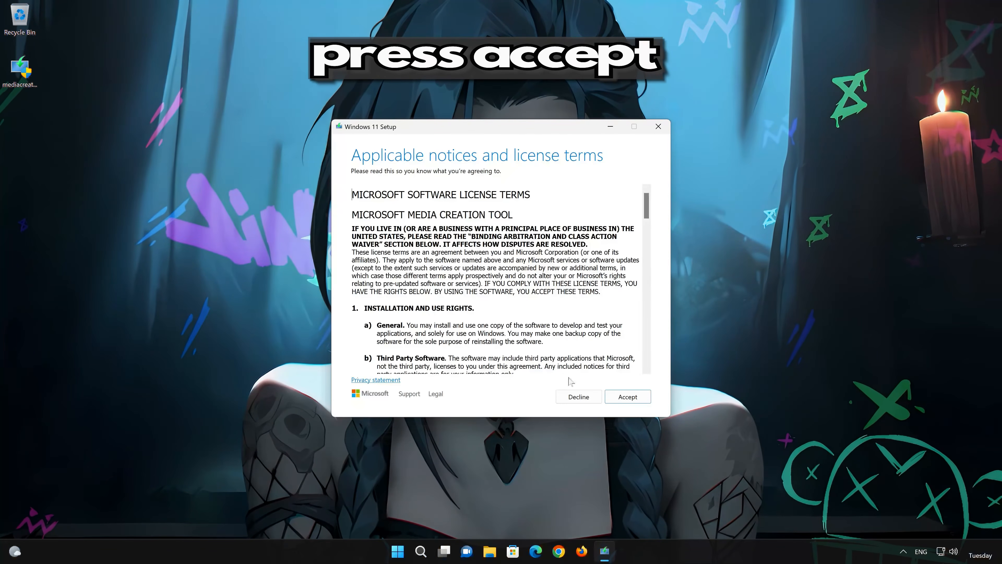
click(630, 398)
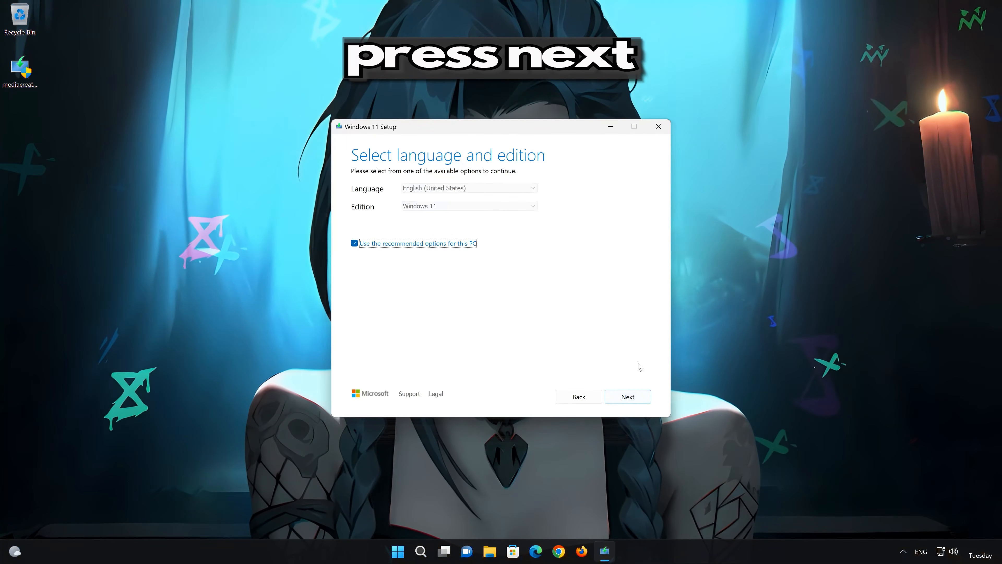
- Keep the recommended language and edition options and choose ISO file as the media to create
click(641, 400)
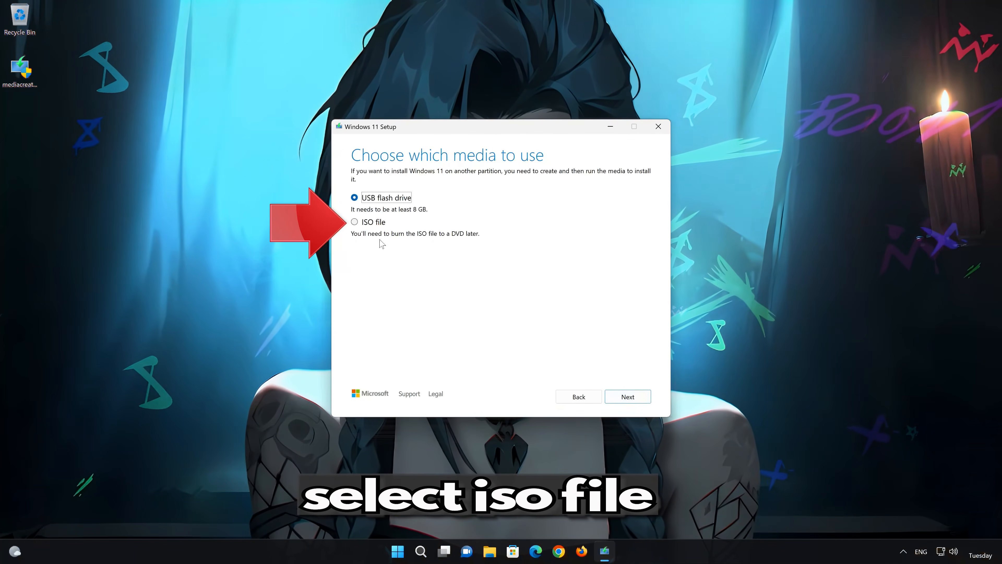
click(355, 222)
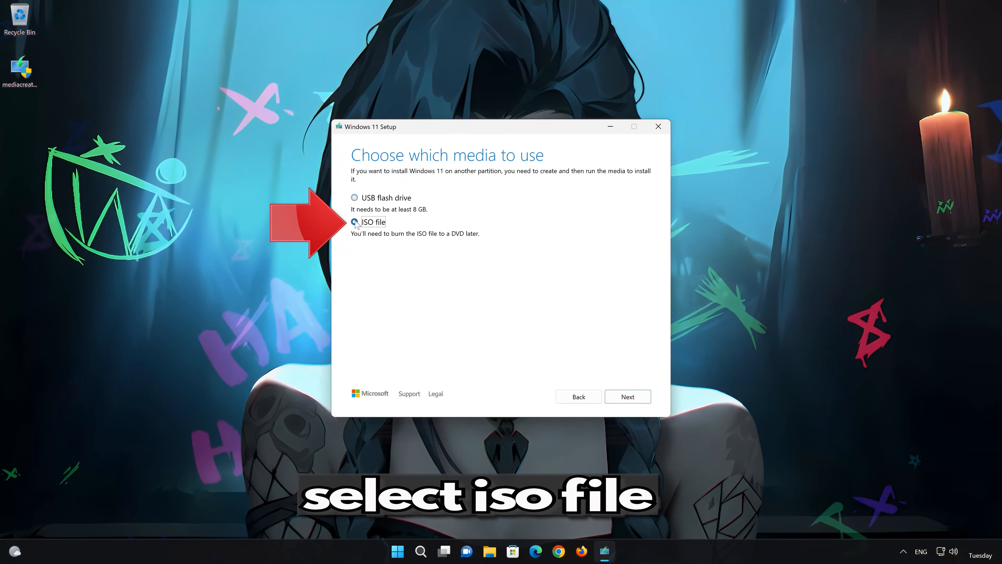
click(631, 397)
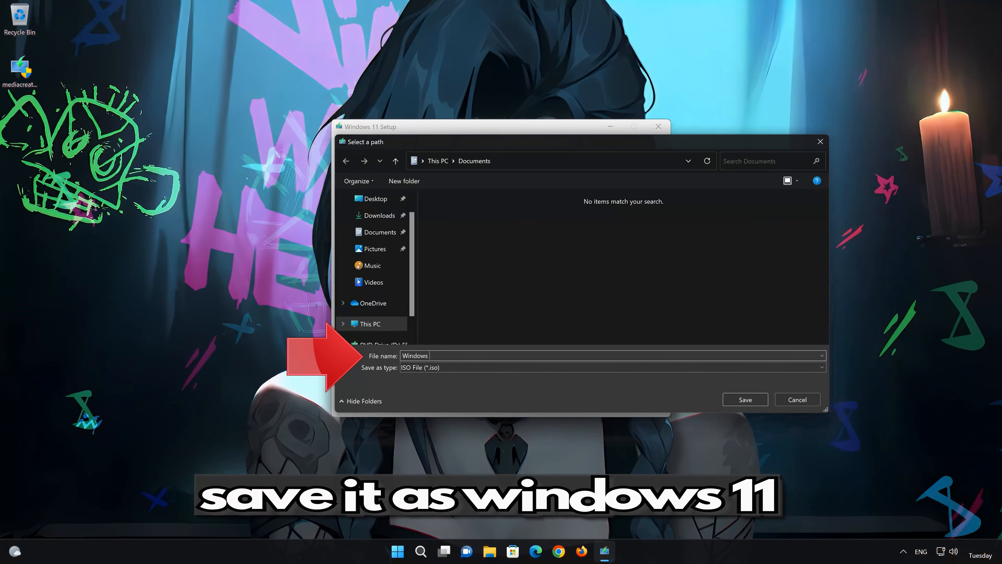
- Save the ISO file as Windows 11 on the Desktop and finish the media creation once the download completes
text(11)
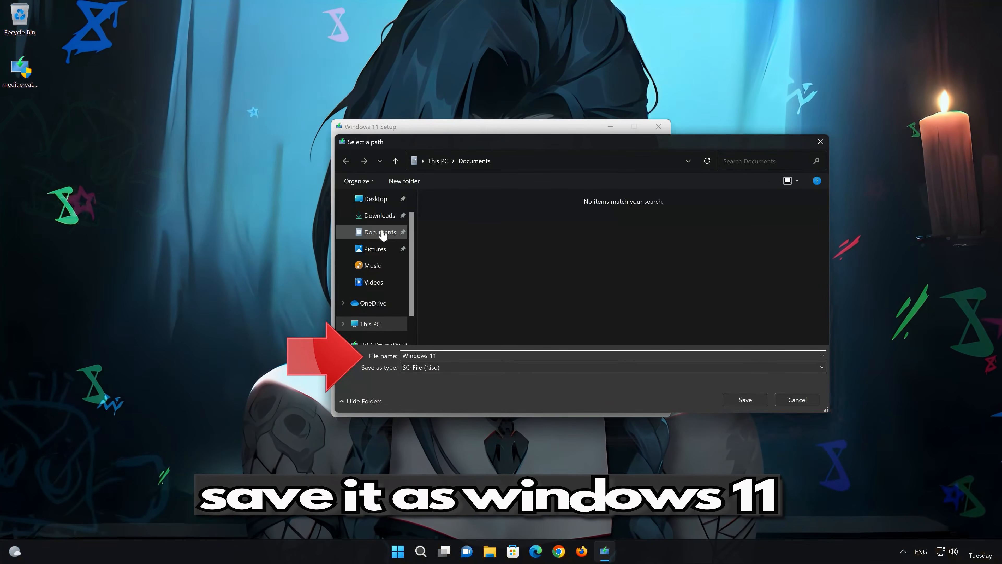
click(374, 198)
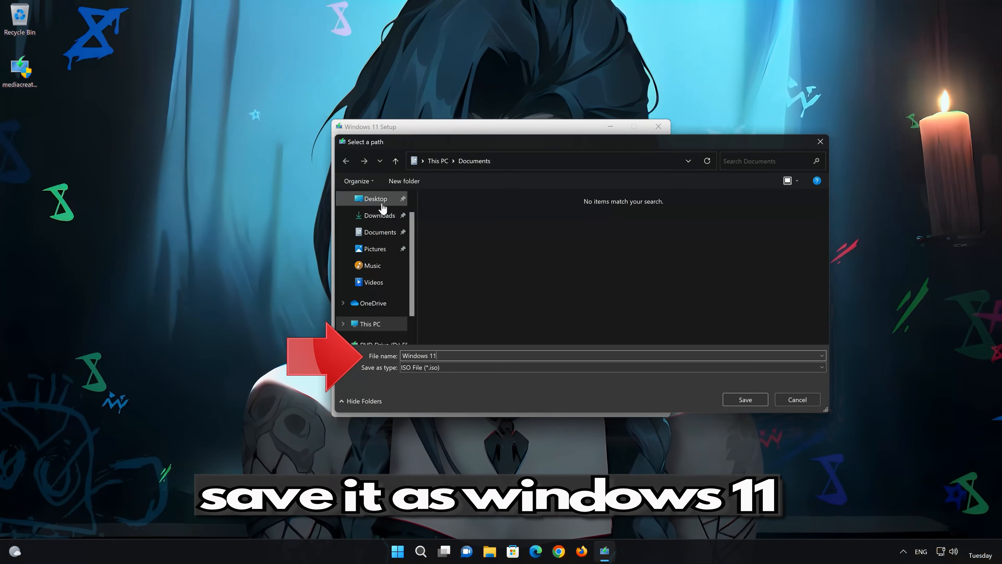
click(754, 398)
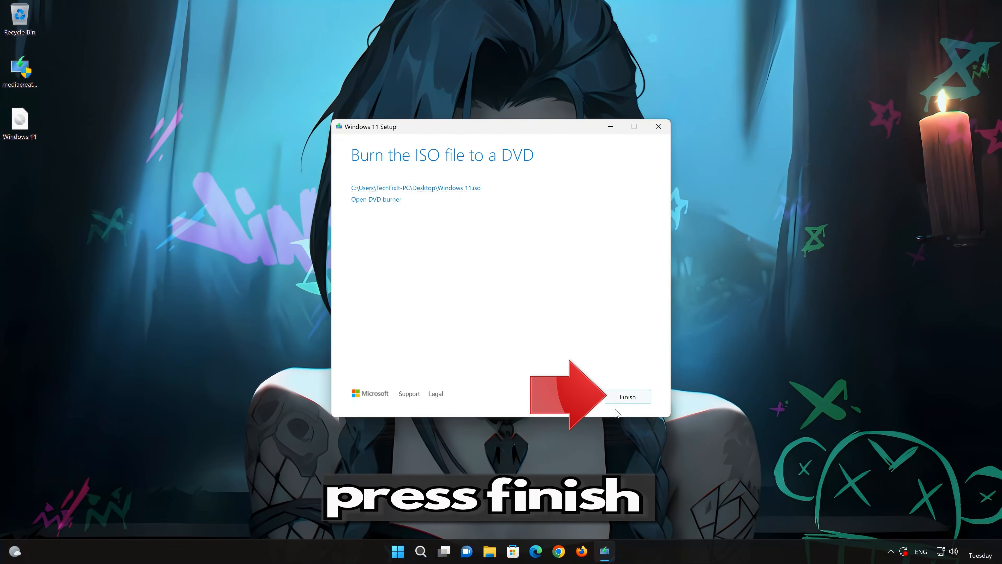
click(627, 397)
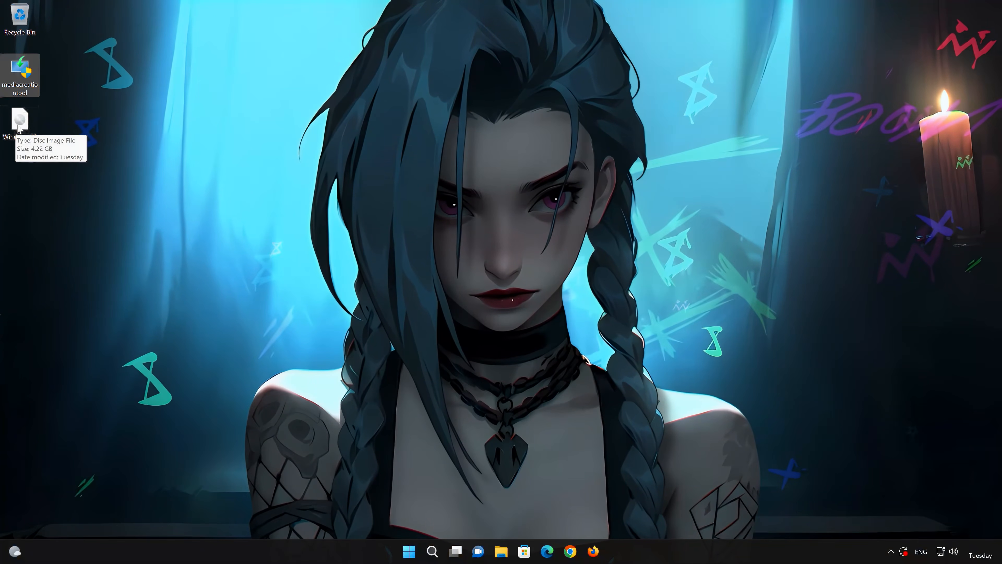
- Mount the Windows 11 ISO from the desktop and run its setup application with administrator permission, closing the drive's folder window
double_click(18, 125)
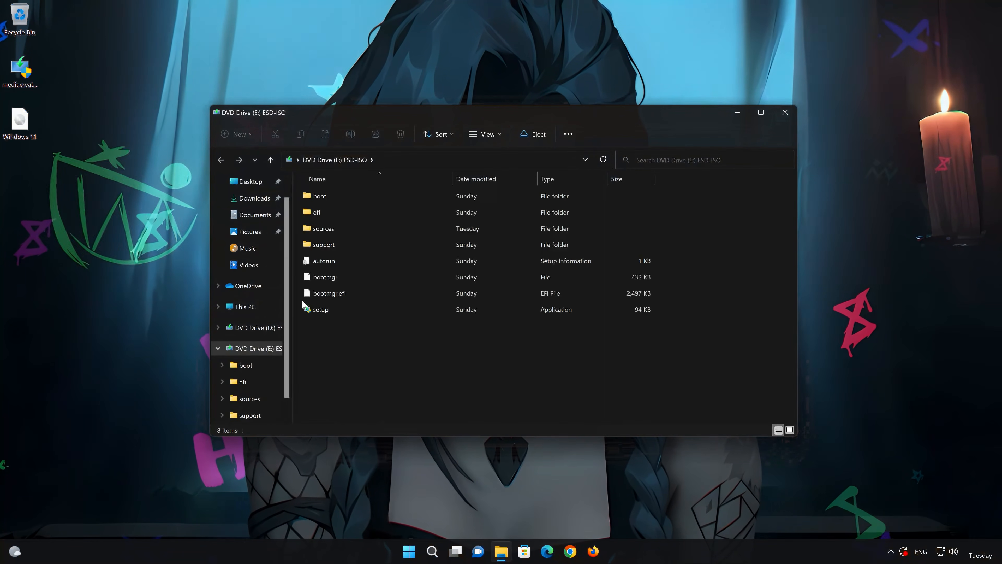
double_click(375, 309)
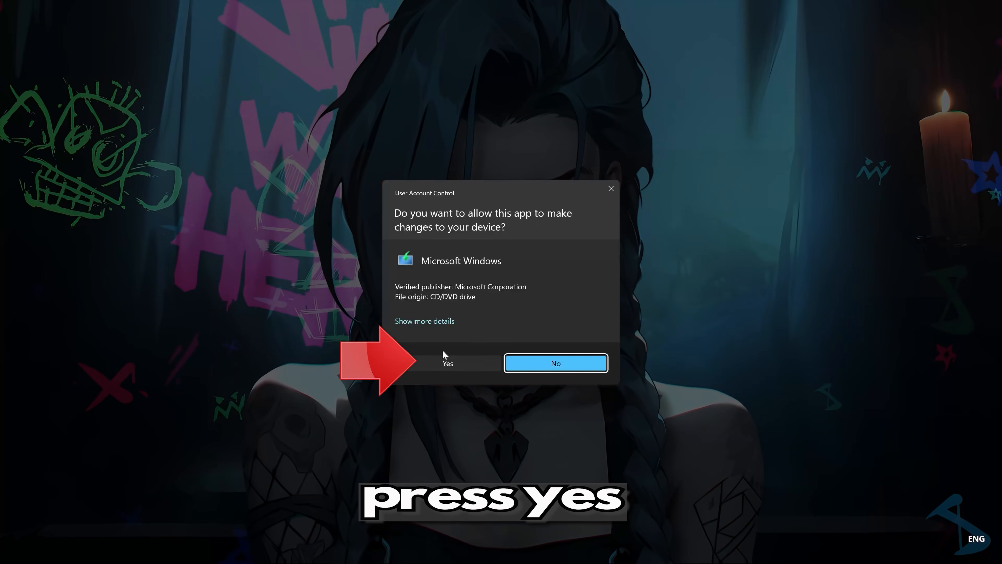
click(442, 359)
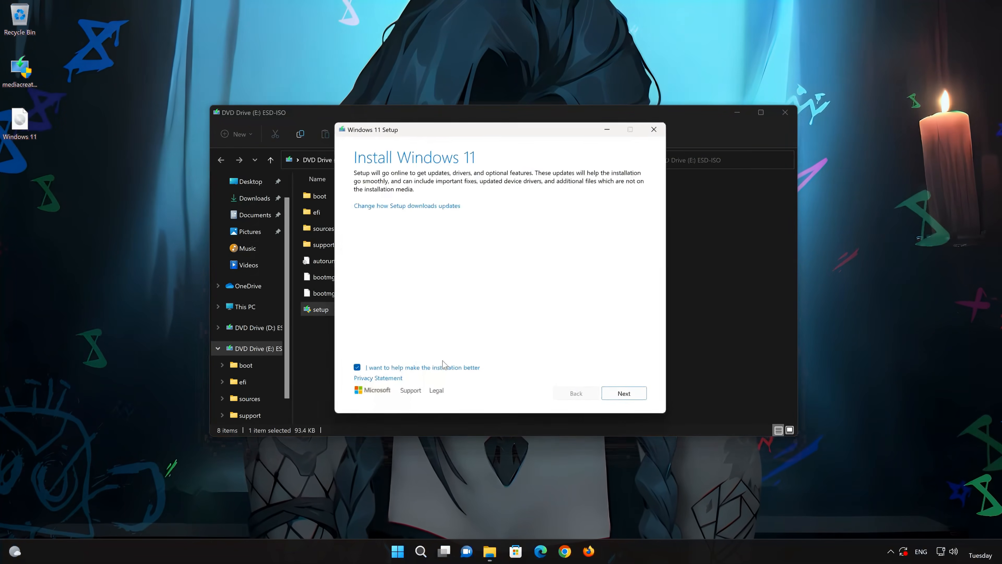
click(784, 114)
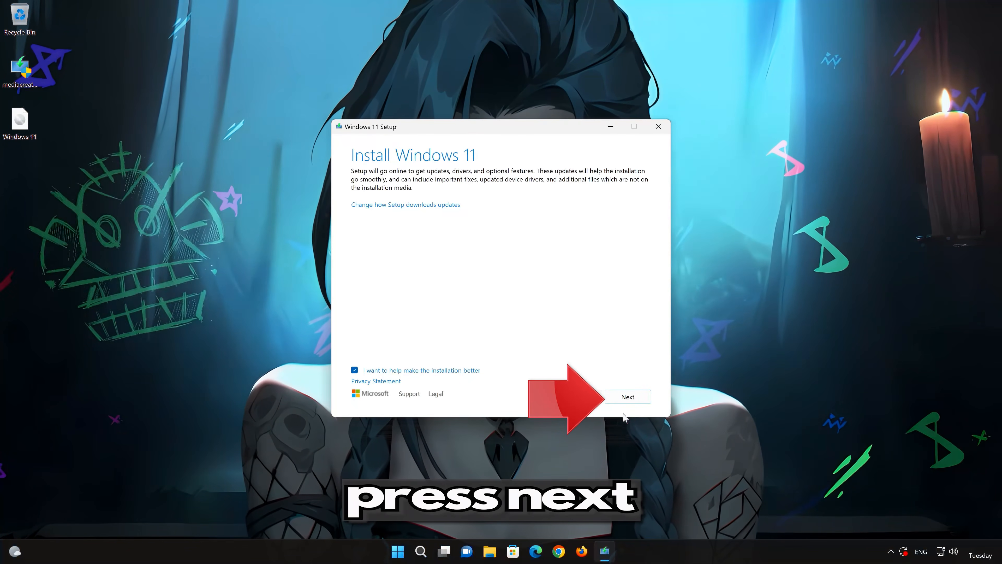
- Accept the Windows 11 Setup license terms and start installing Windows 11 Pro with personal files and apps kept
click(634, 405)
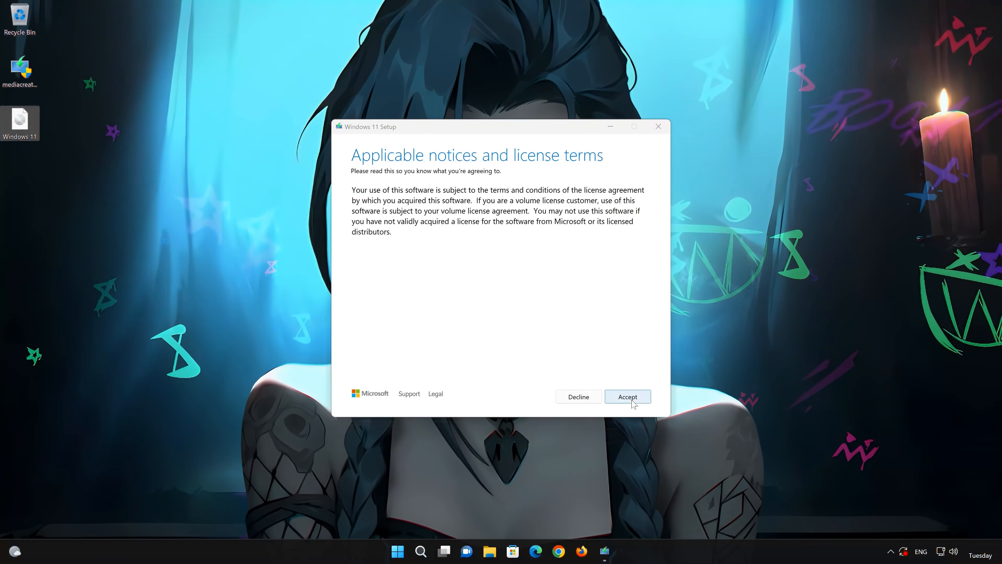
click(631, 400)
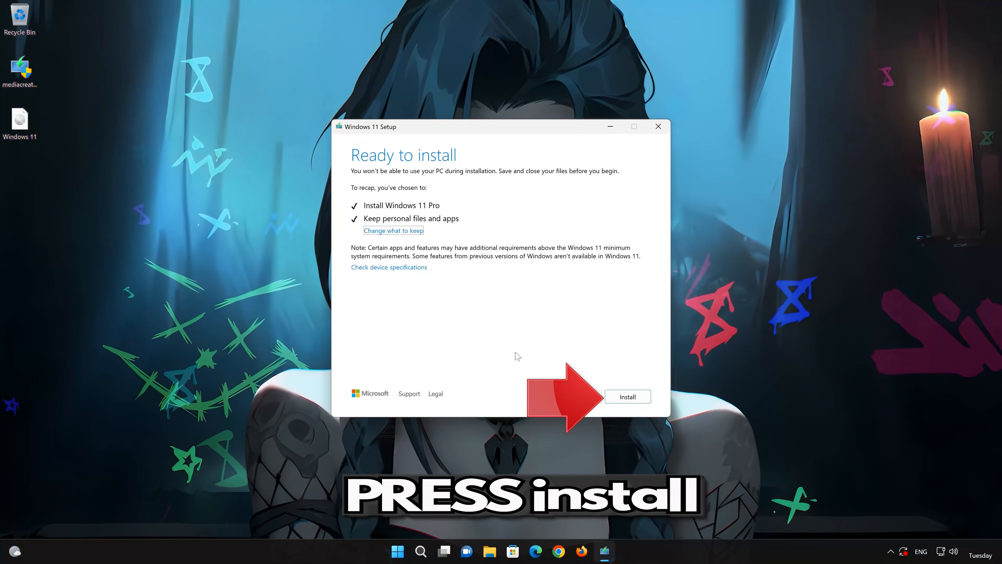
click(642, 402)
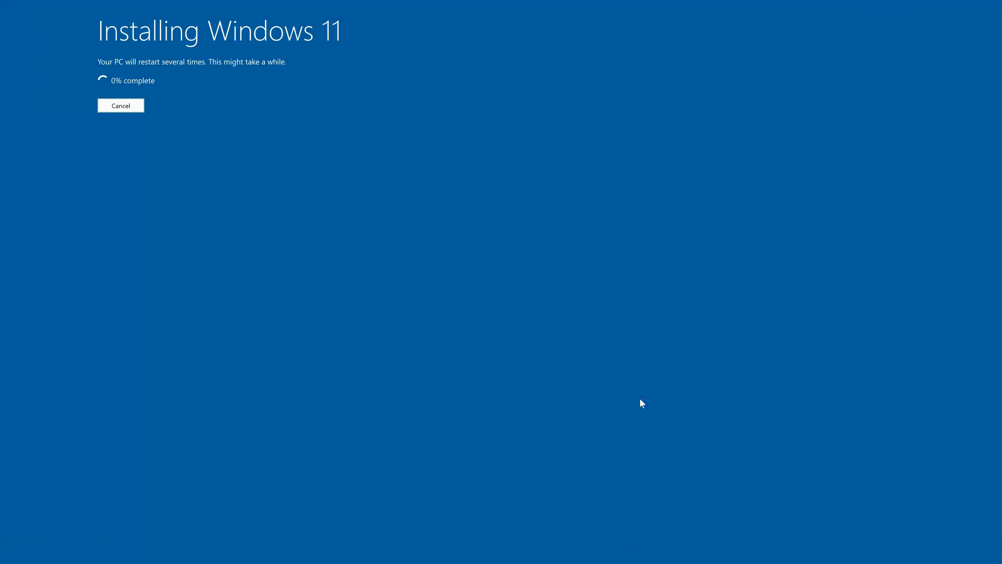